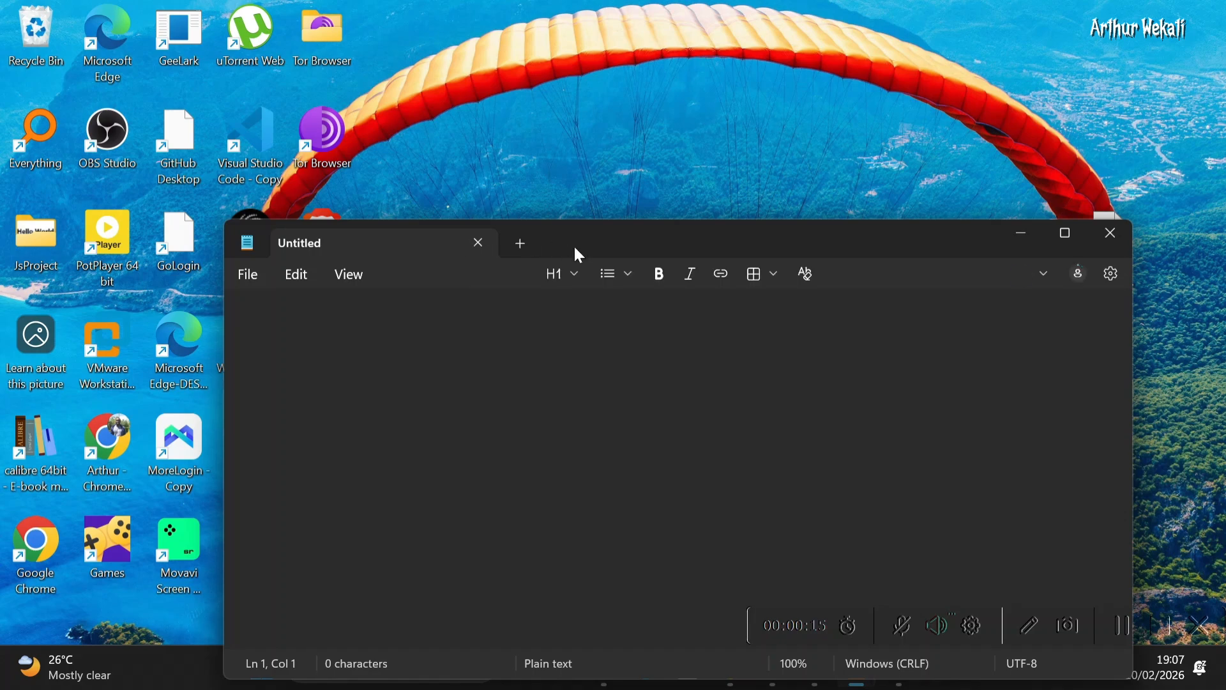
Start opening a file and browse from This PC into Local Disk (C:), Windows, then System32
drag(573, 244, 572, 55)
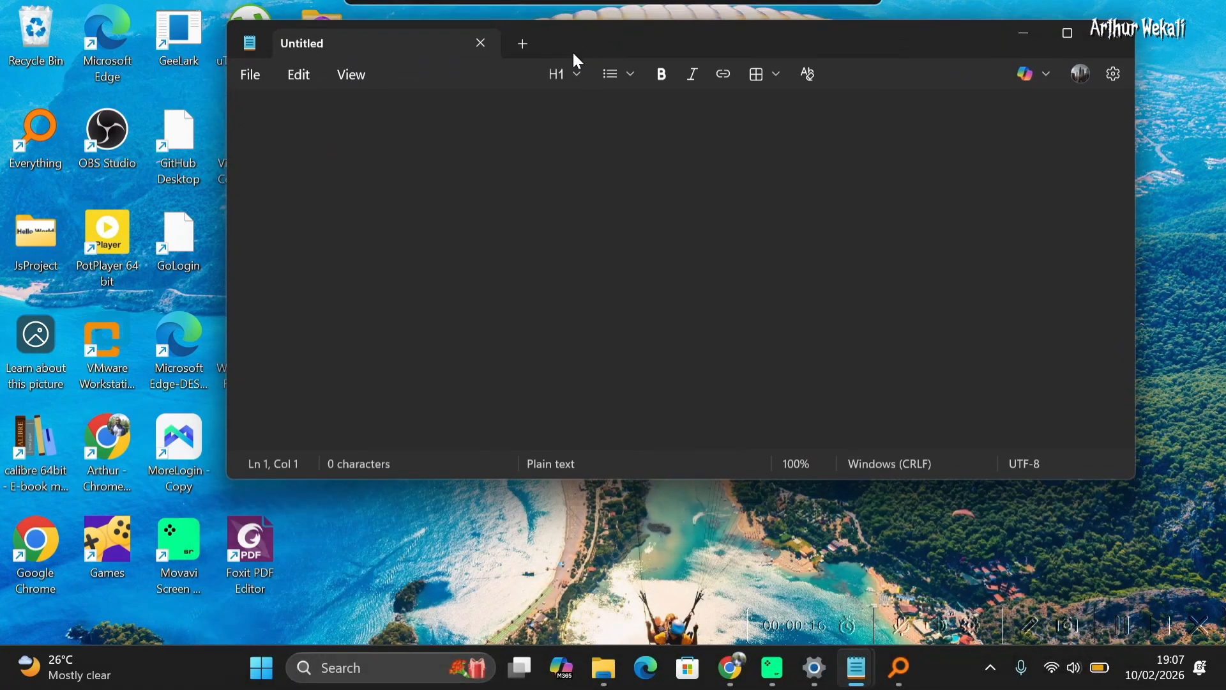
click(249, 83)
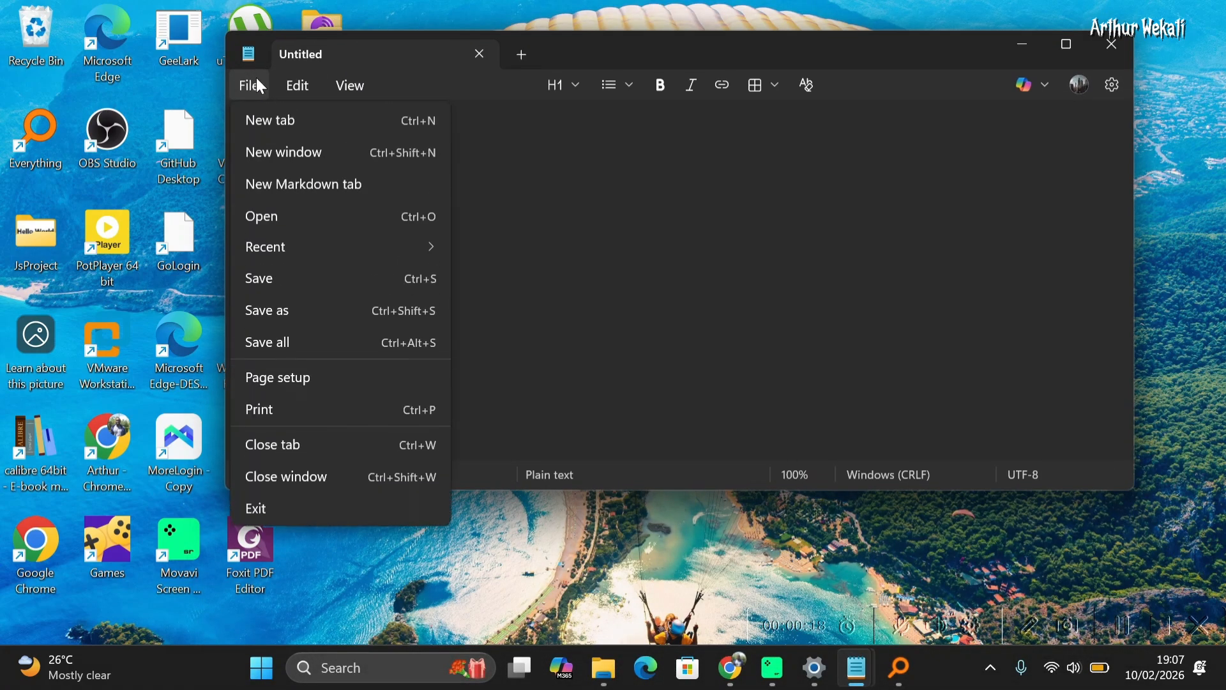
click(282, 215)
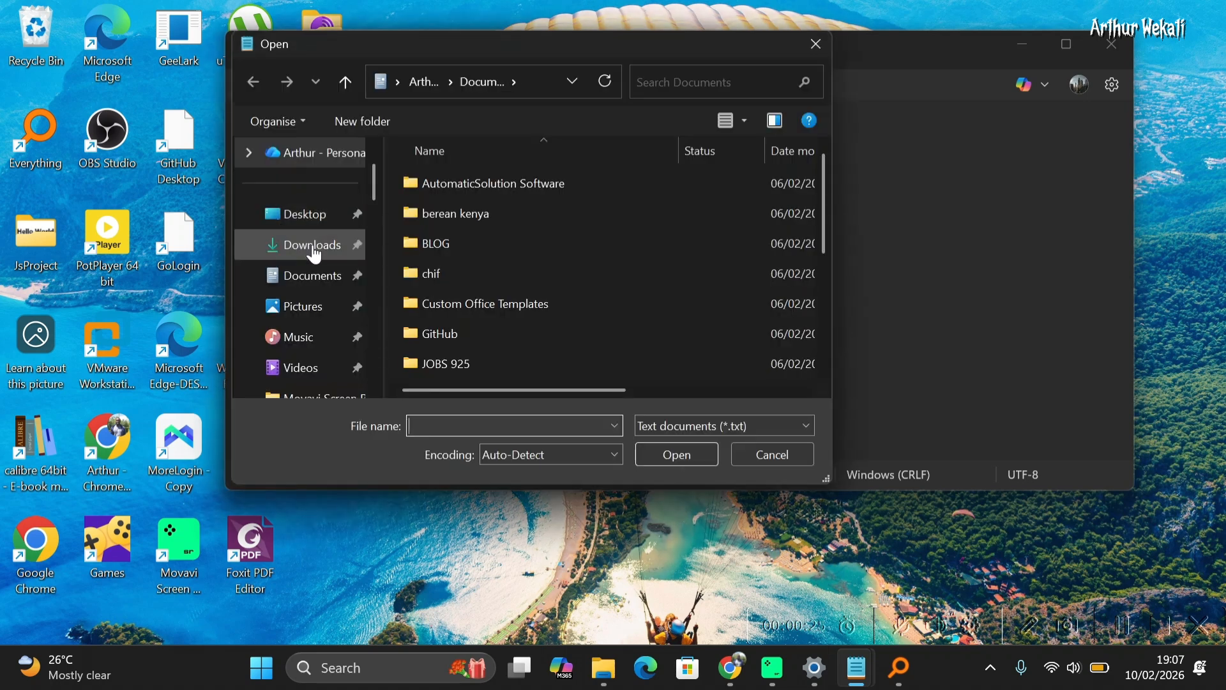
scroll(312, 332, down, 5)
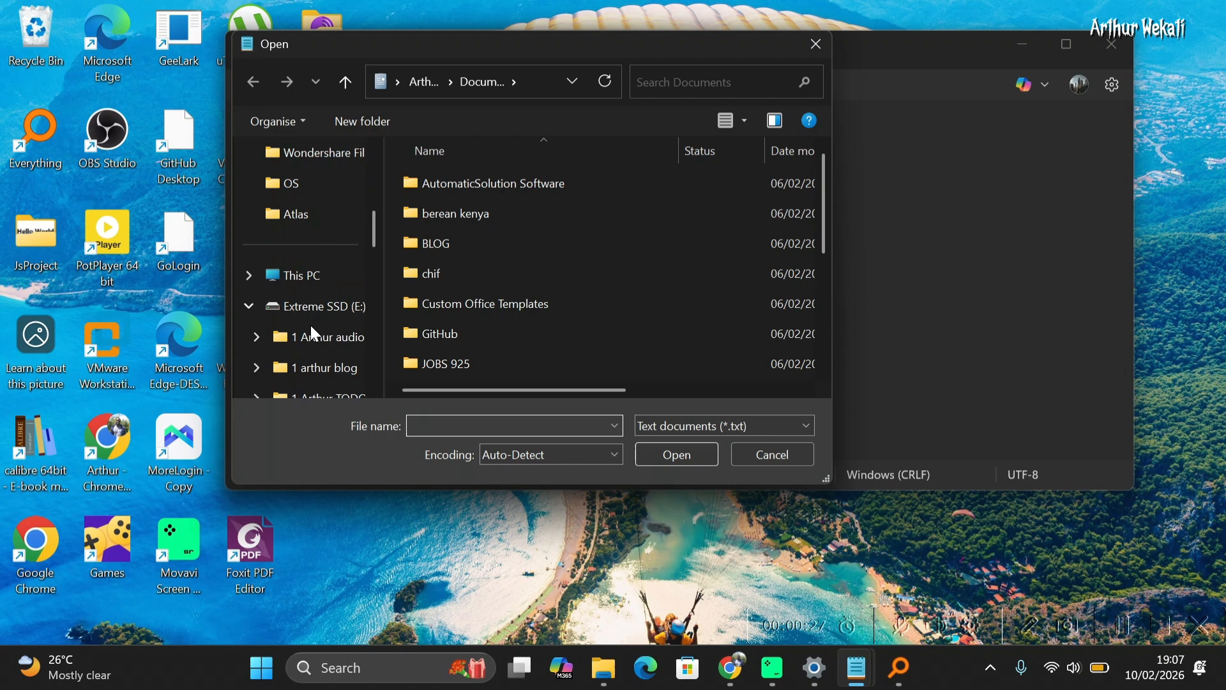
click(316, 276)
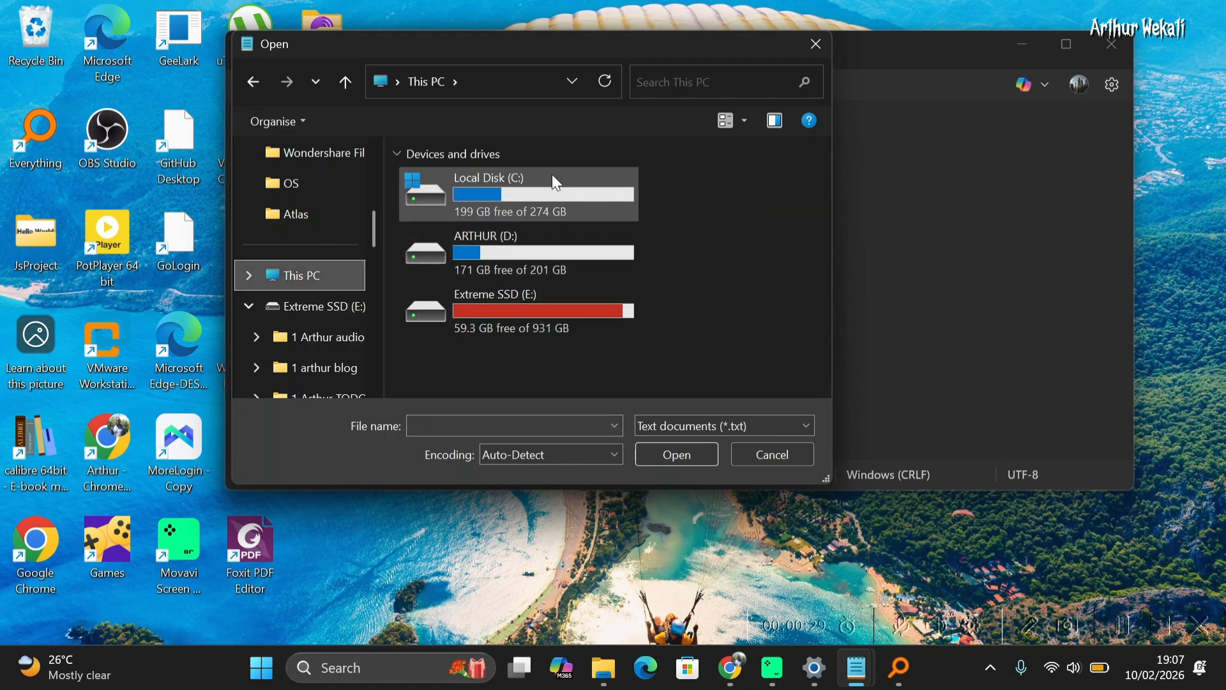
double_click(540, 193)
scroll(535, 246, down, 2)
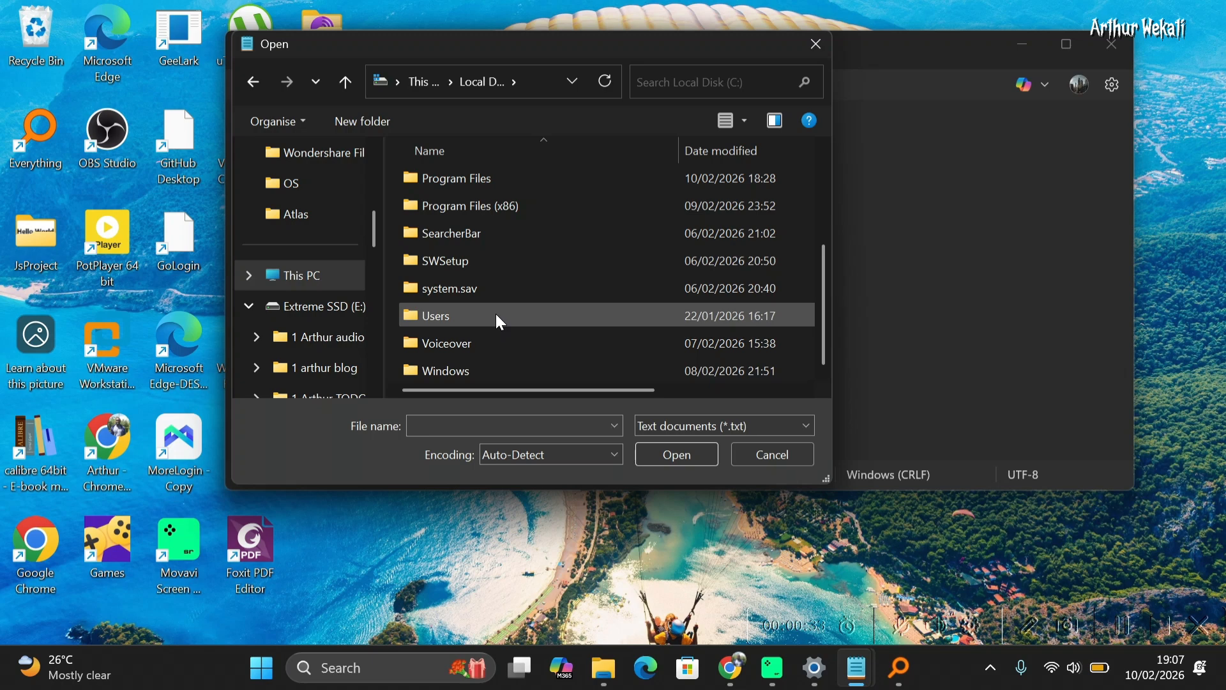
double_click(487, 370)
scroll(488, 287, down, 3)
scroll(490, 311, down, 15)
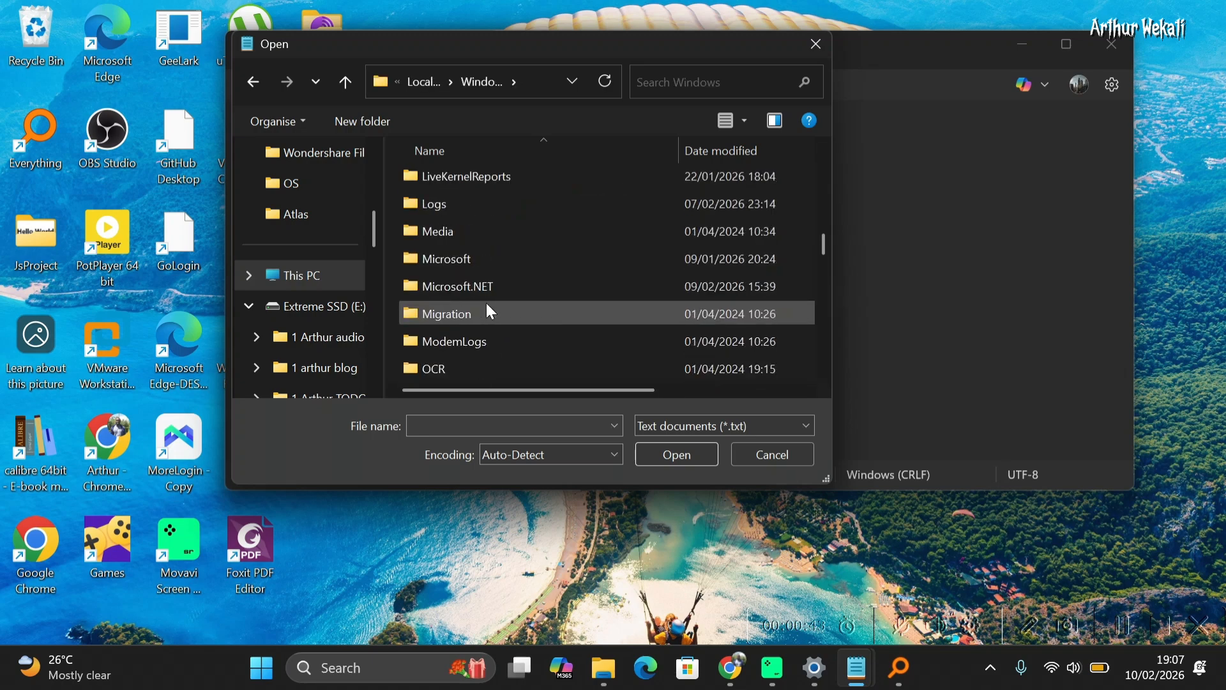
scroll(491, 311, down, 1)
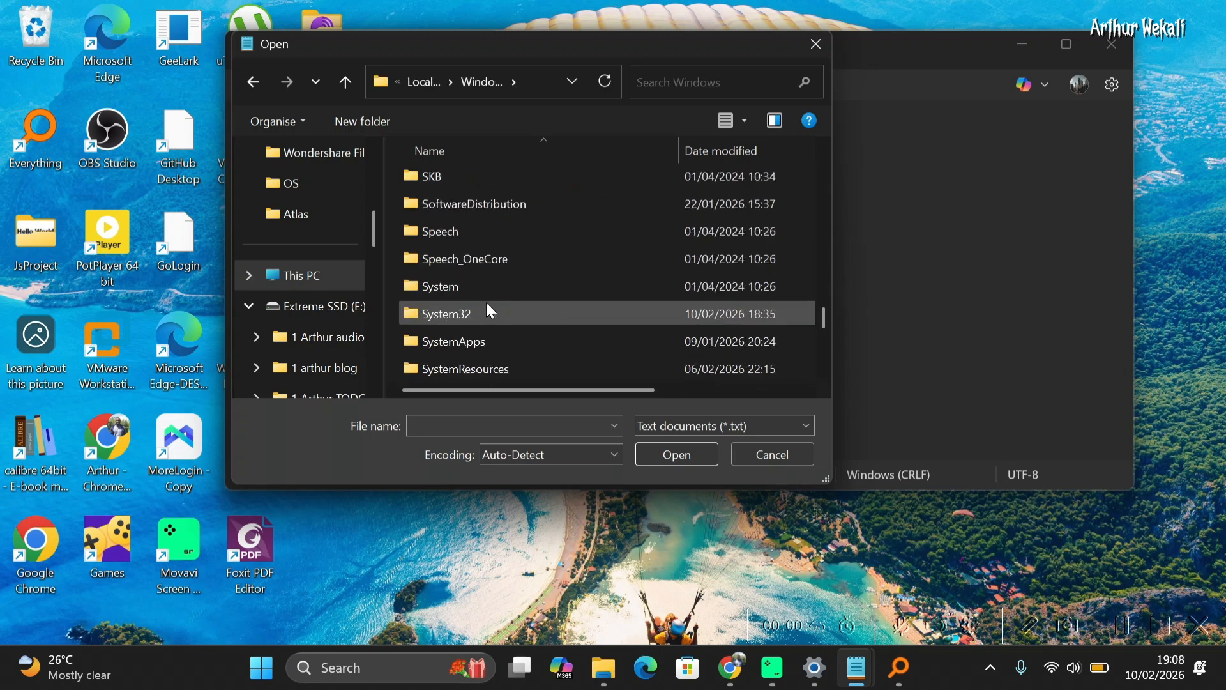
double_click(489, 314)
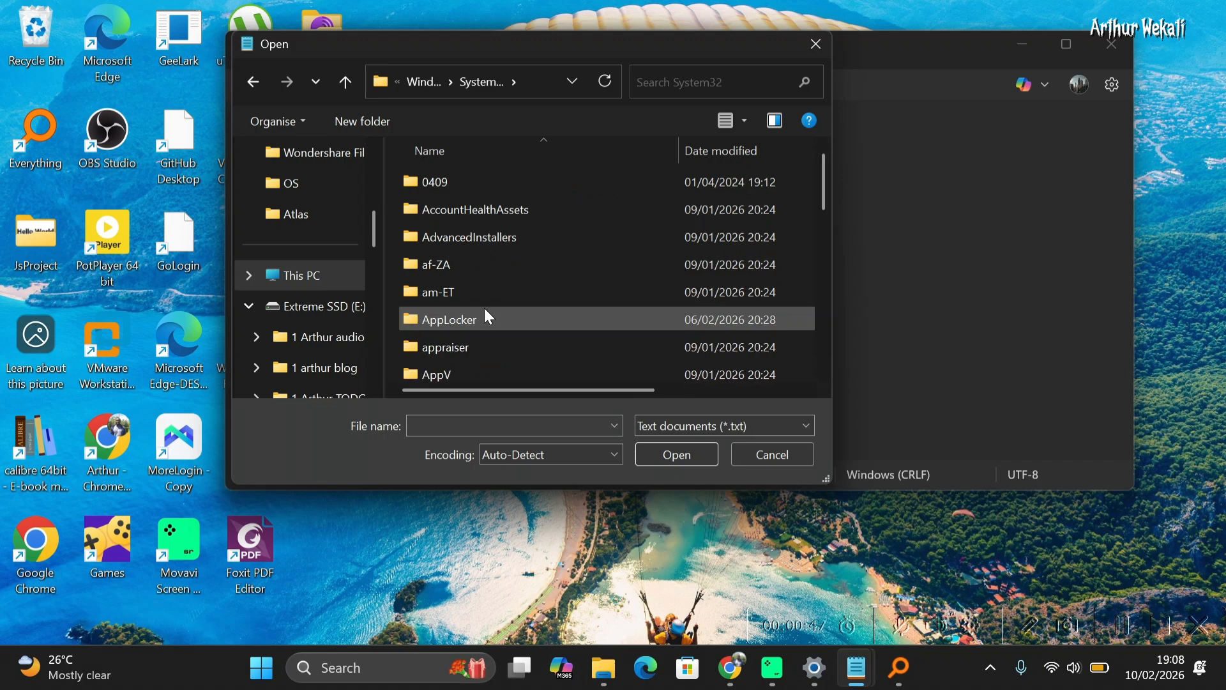
Browse within System32 into the drivers folder and then its etc folder
scroll(485, 310, down, 15)
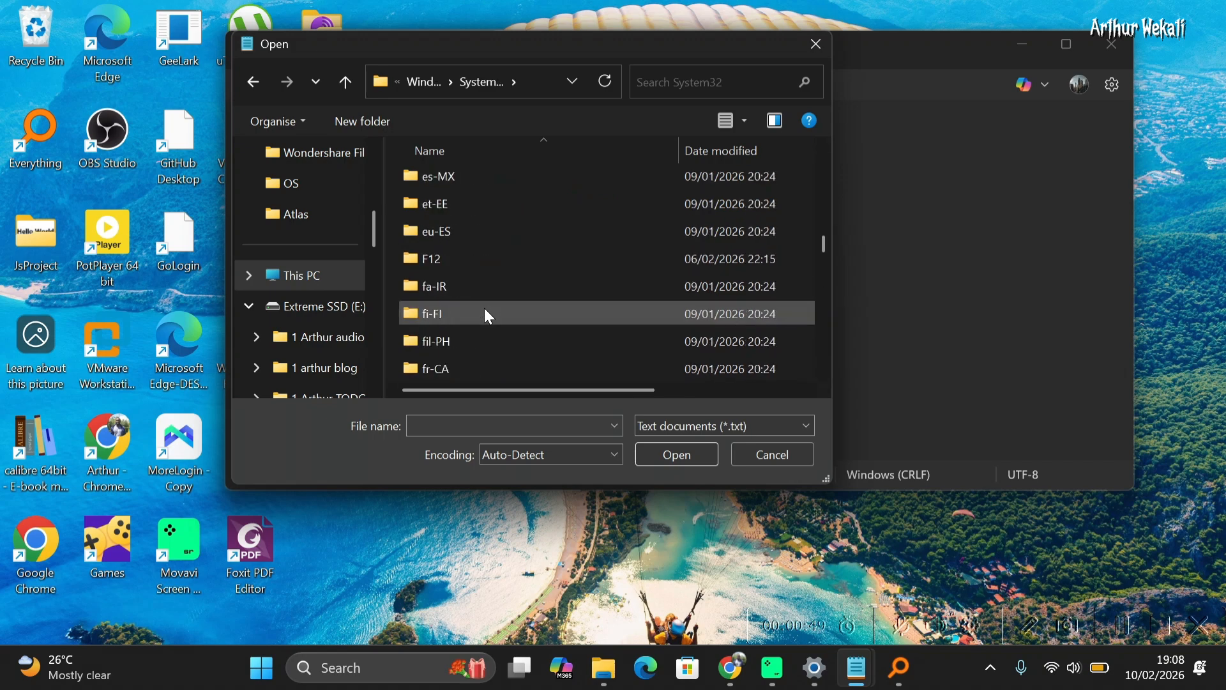
scroll(488, 313, up, 1)
scroll(488, 313, down, 3)
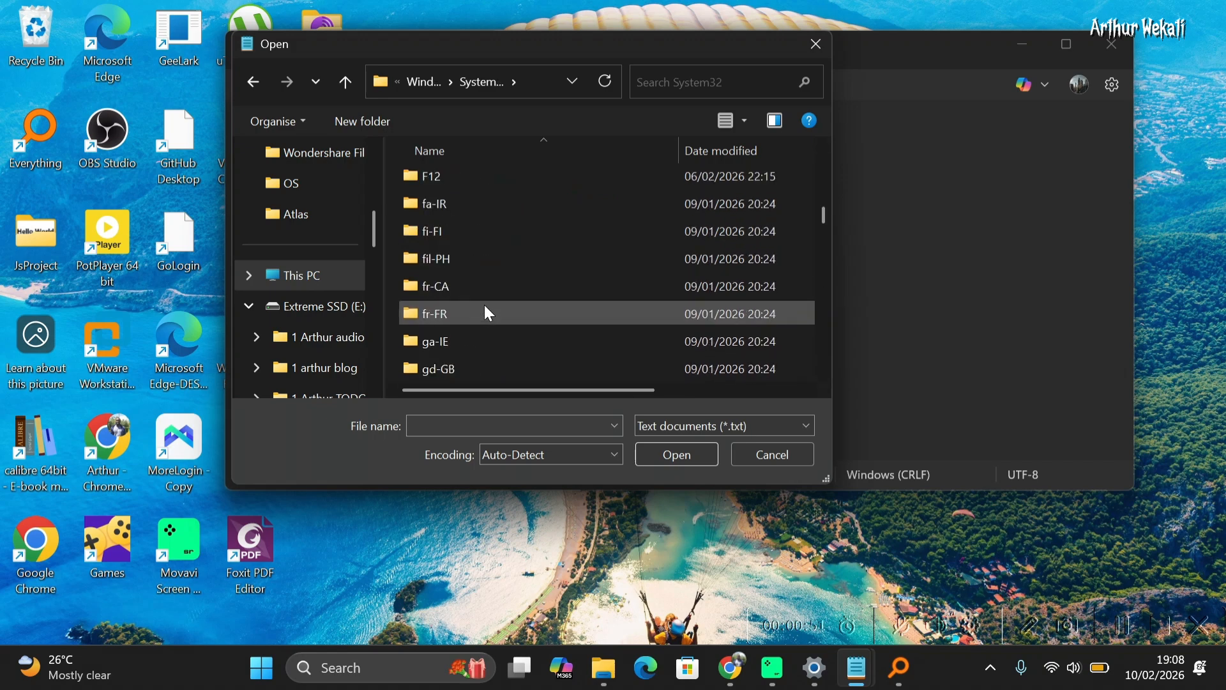
scroll(488, 313, up, 2)
scroll(488, 313, up, 1)
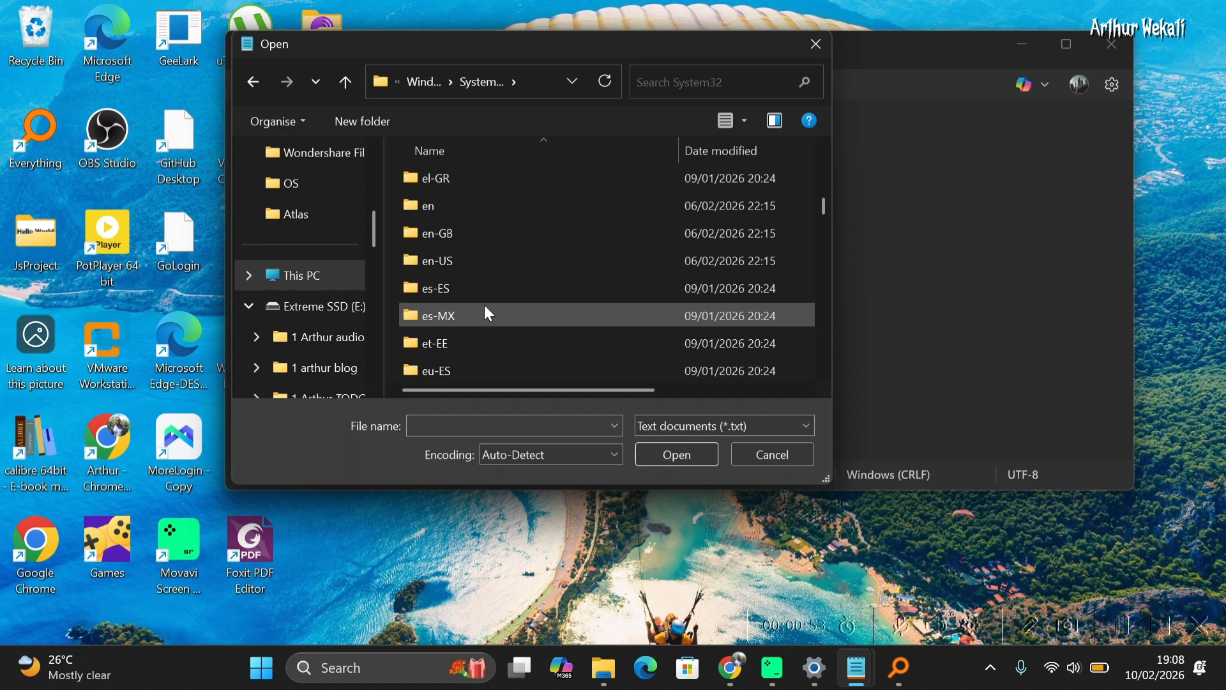
scroll(489, 313, down, 1)
scroll(489, 313, up, 2)
scroll(488, 313, up, 1)
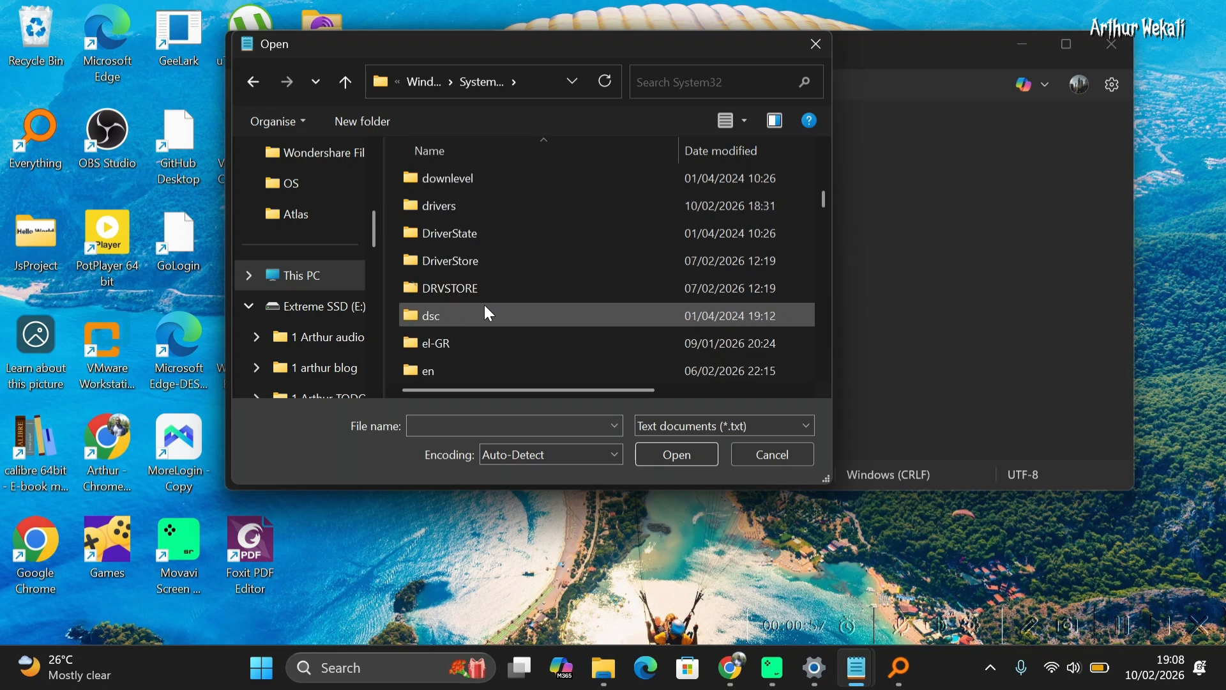
double_click(485, 219)
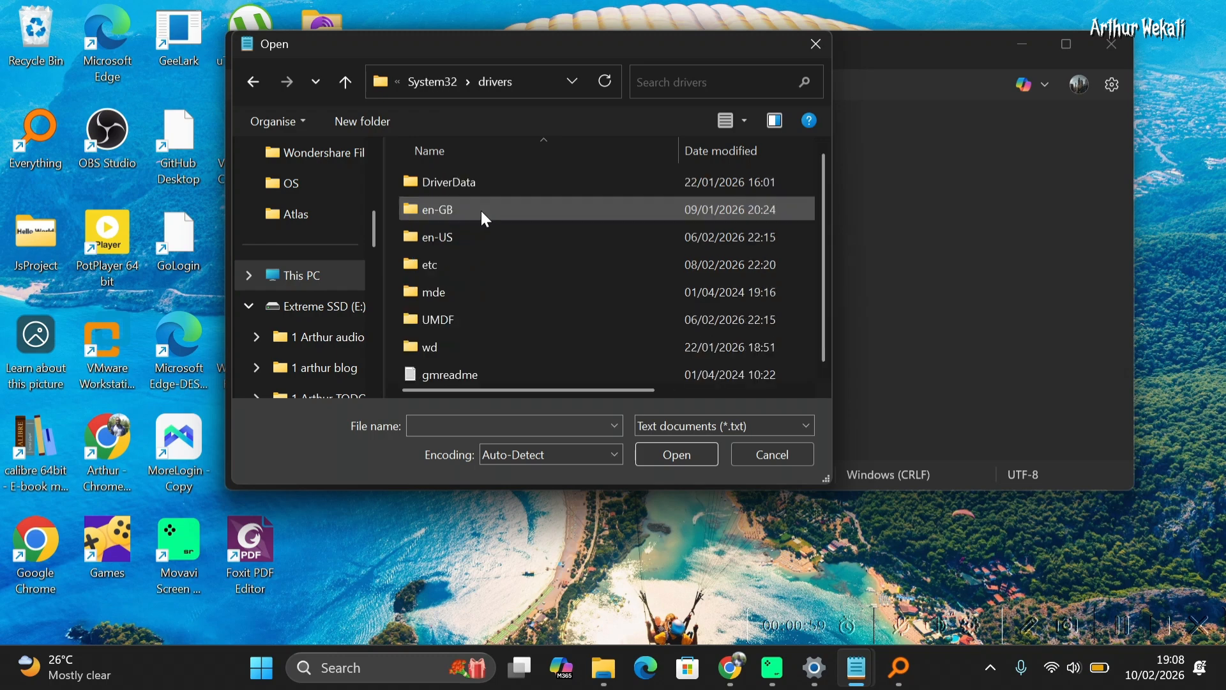
double_click(470, 269)
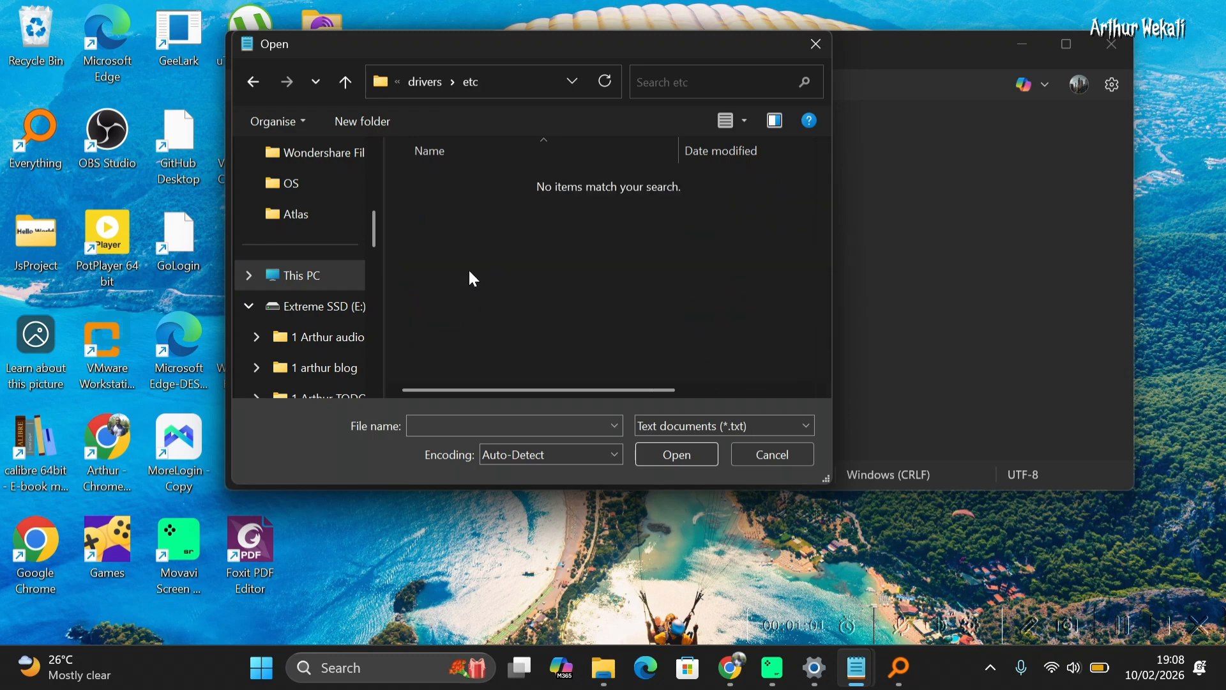
Switch the file filter to All files and open the hosts file
click(692, 423)
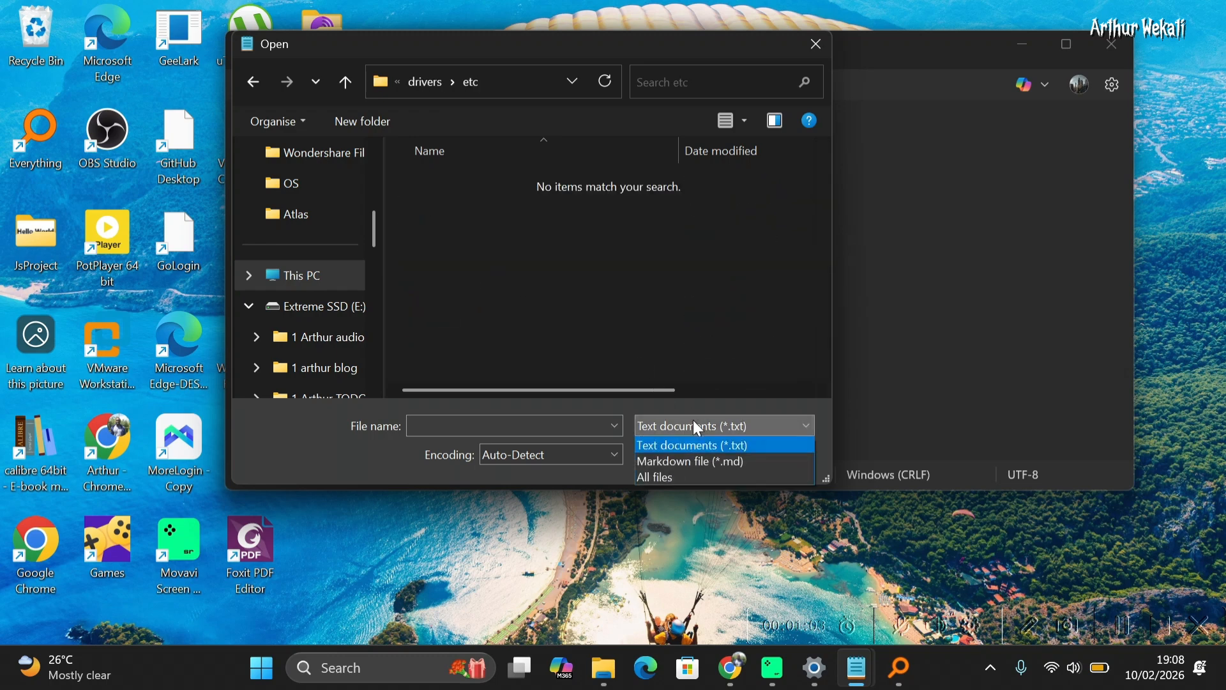
click(685, 479)
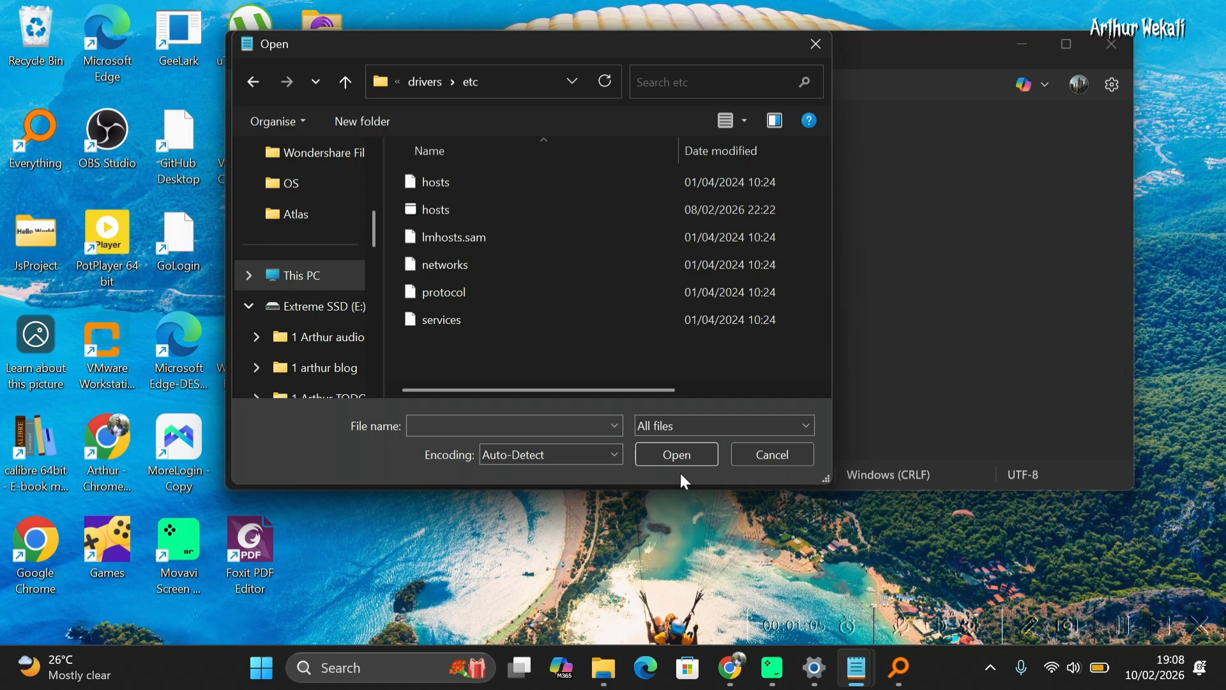
click(455, 180)
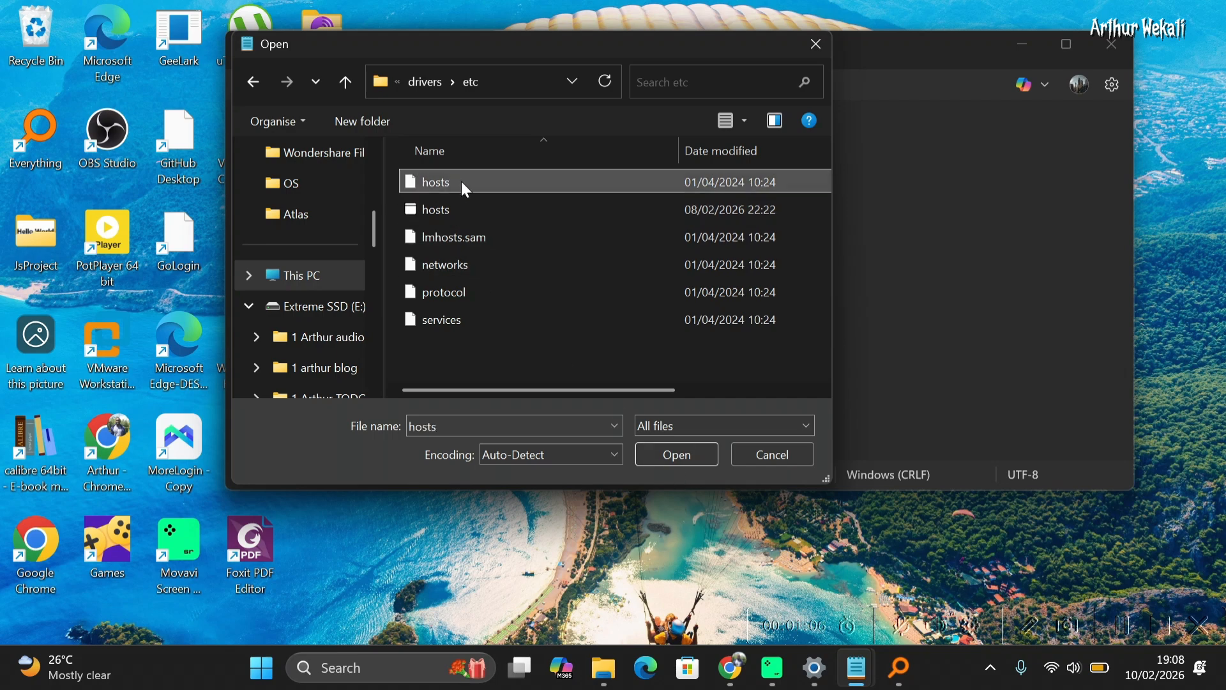
click(664, 454)
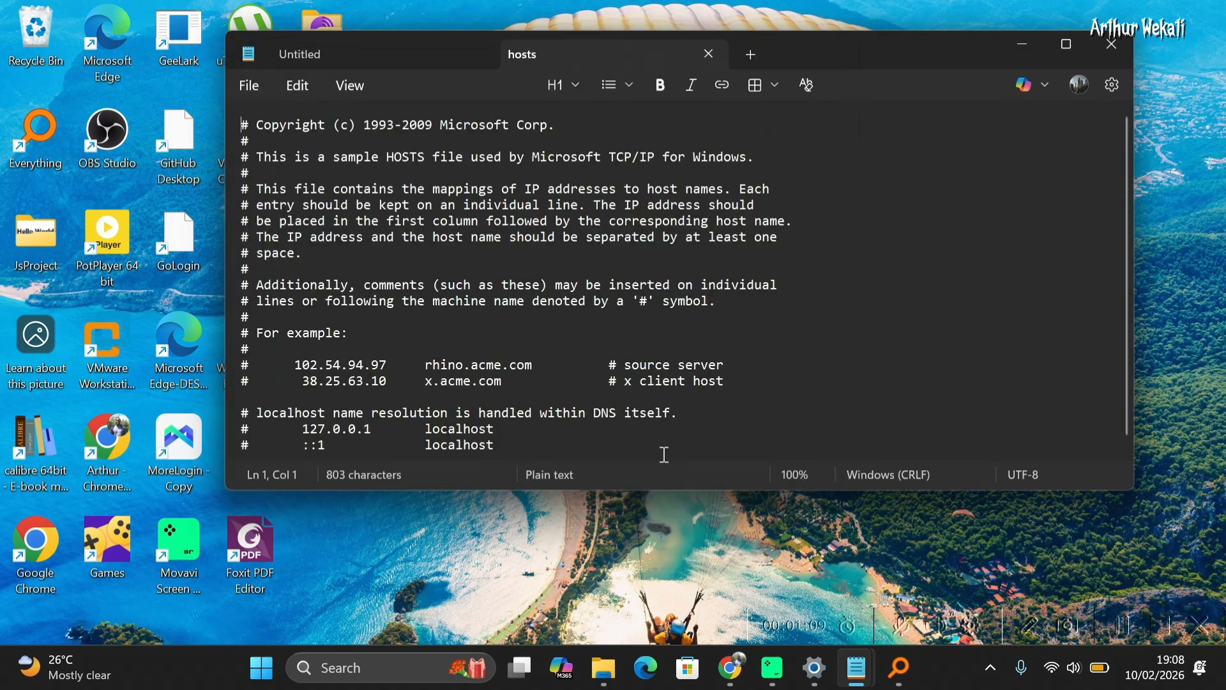
Add two new blank lines at the end of the hosts file
scroll(650, 392, down, 1)
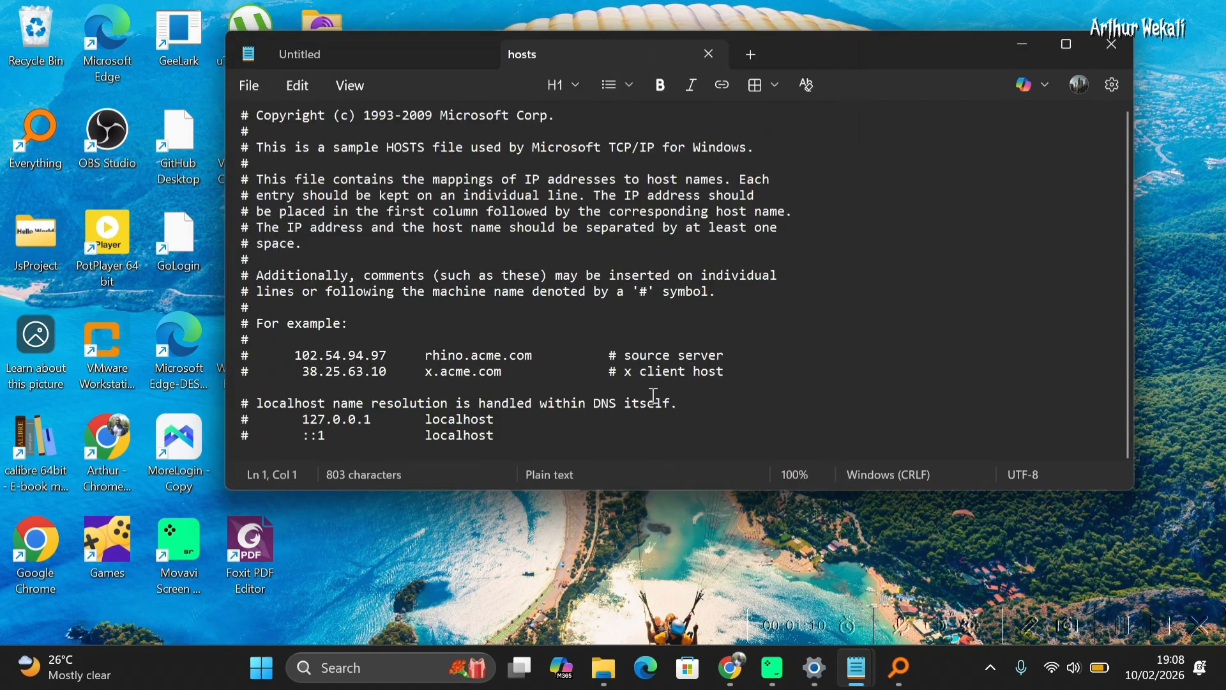
click(540, 444)
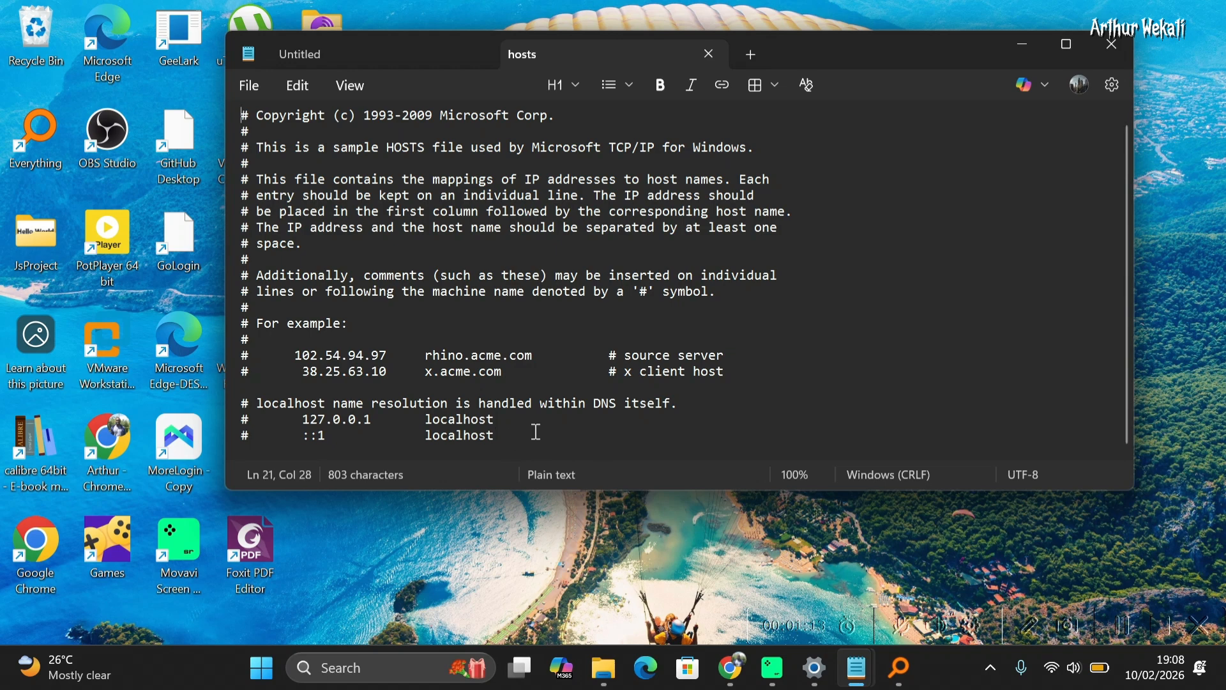
key(Return)
key(Return)
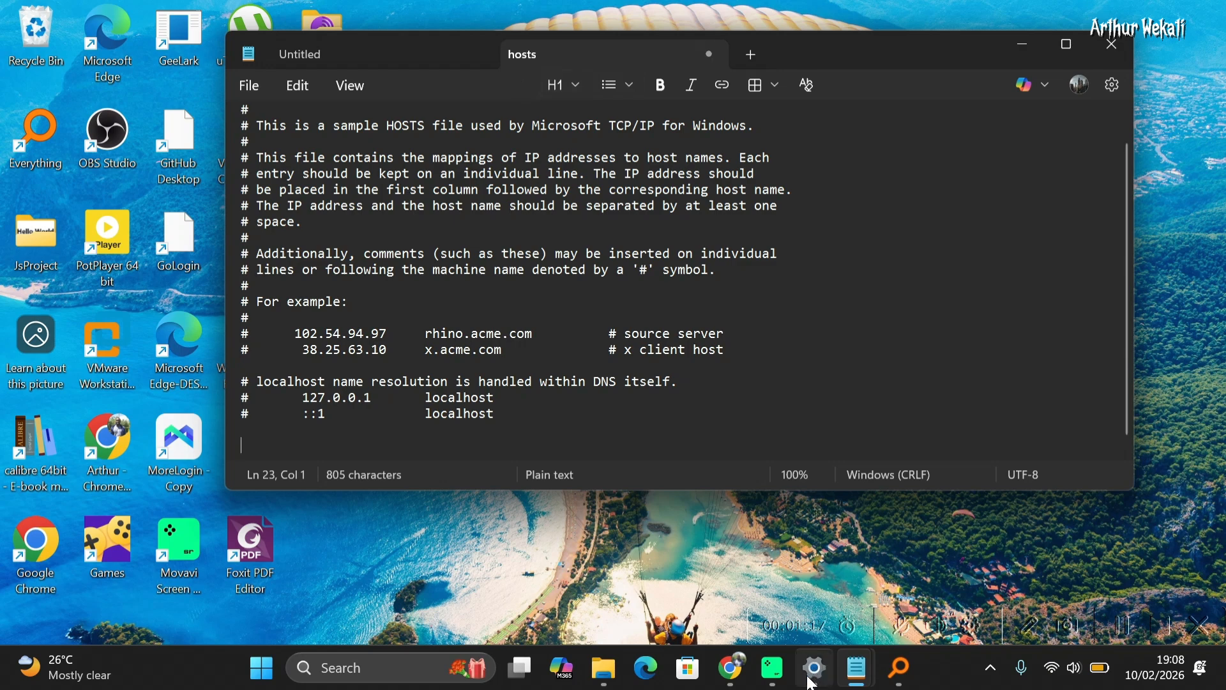
Switch to the other Notepad window's ReadMe tab and copy the two selected 127.0.0.1 Adobe license entries
mouse_move(857, 670)
click(757, 546)
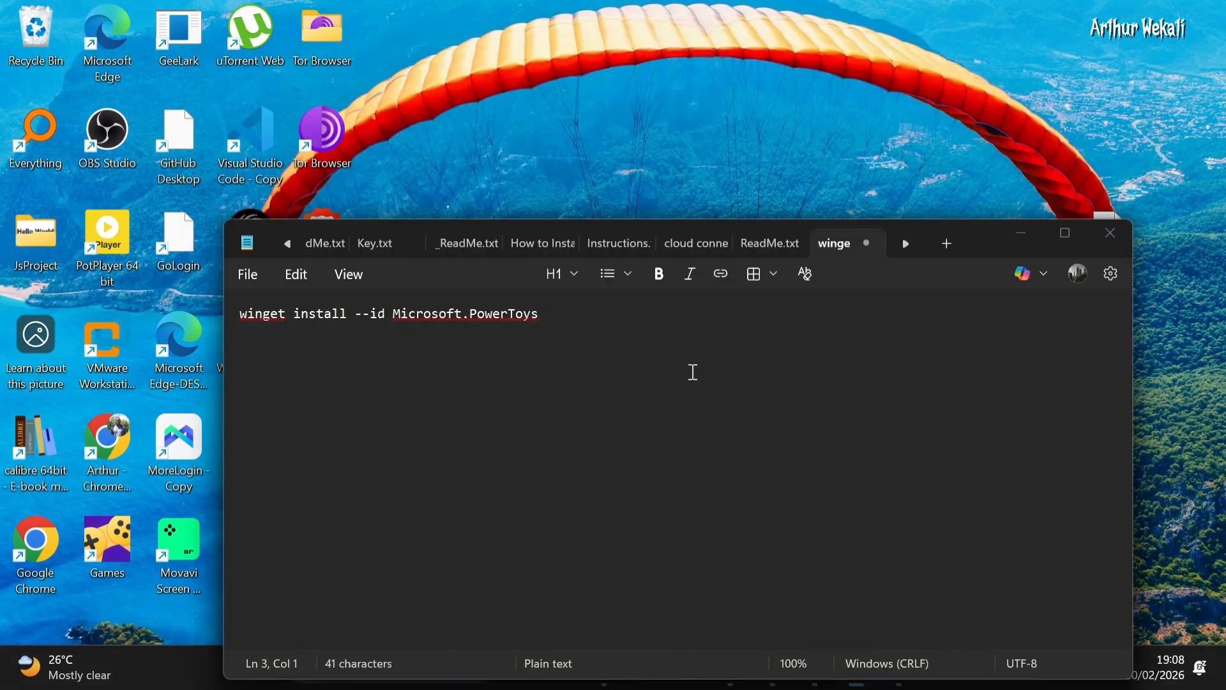
click(761, 243)
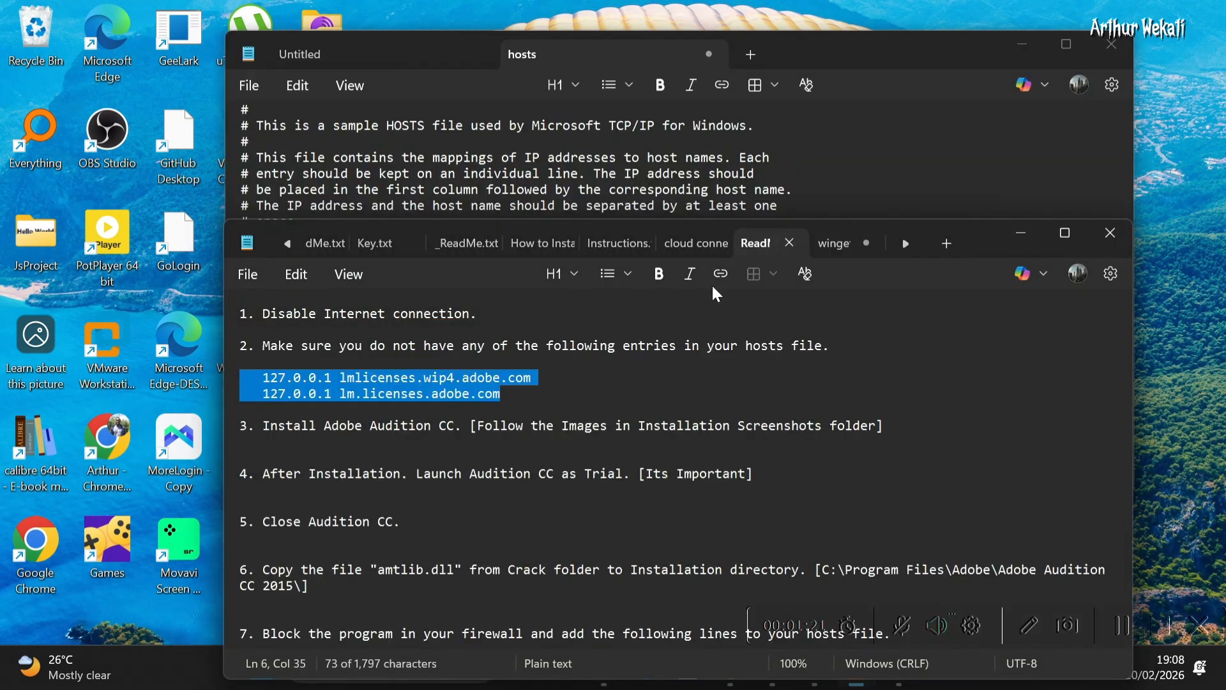
right_click(346, 389)
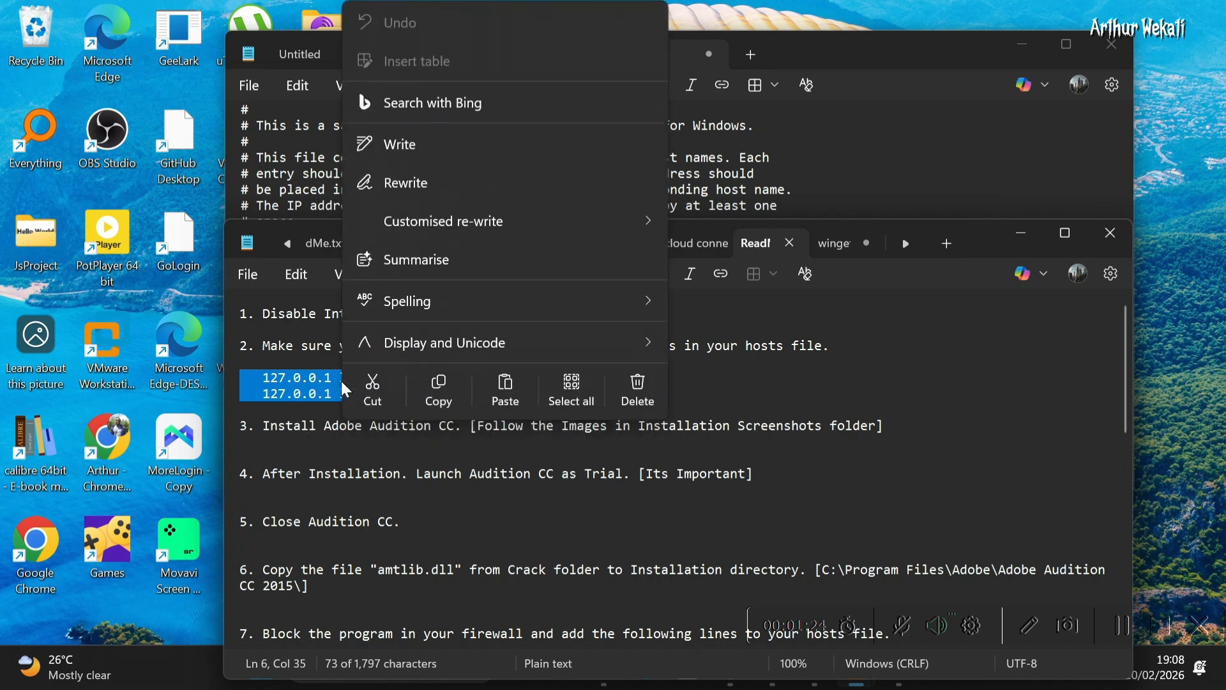
click(439, 385)
Paste the copied entries at the end of the hosts file
click(947, 178)
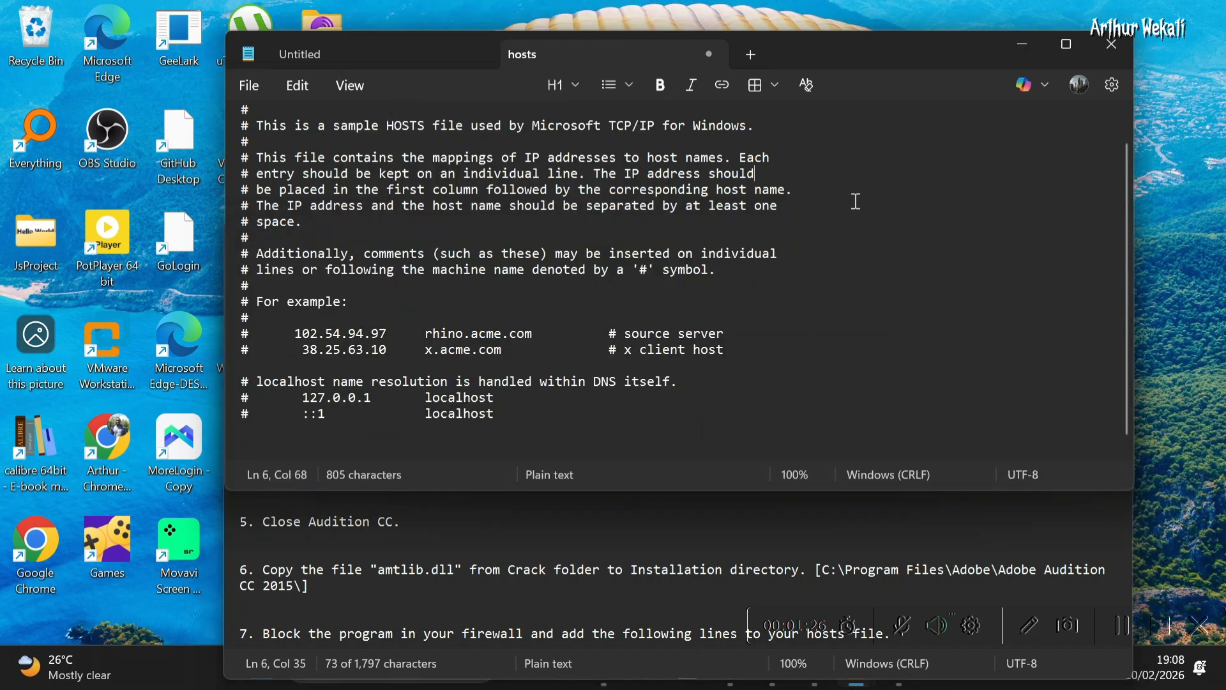
scroll(345, 442, down, 1)
click(341, 441)
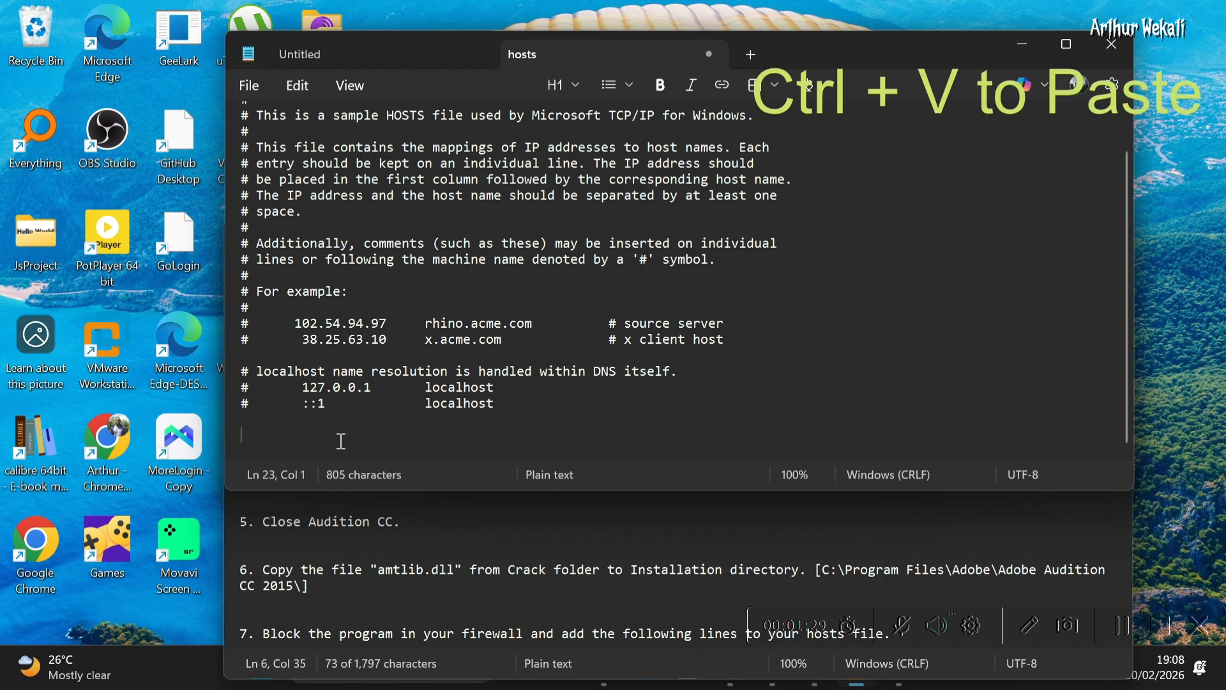
key(ctrl+v)
Remove the leading indentation from both pasted lines so each starts with 127.0.0.1
click(265, 436)
key(BackSpace)
key(BackSpace)
key(BackSpace)
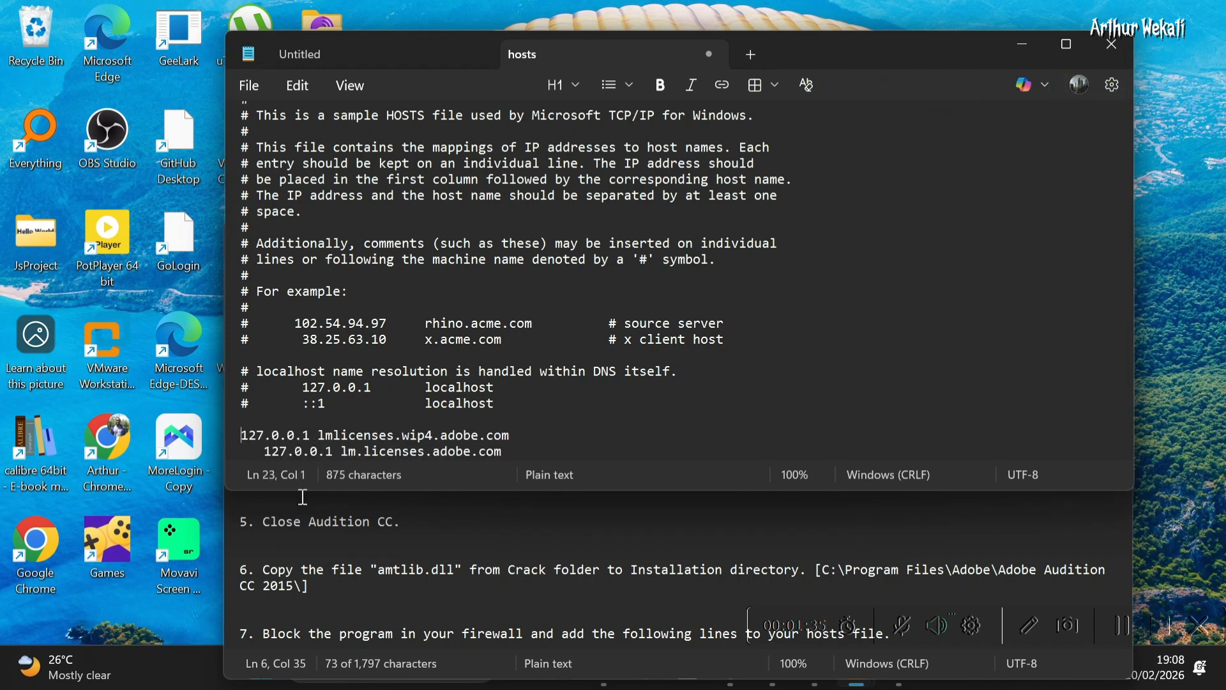
key(Down)
key(BackSpace)
key(BackSpace)
key(BackSpace)
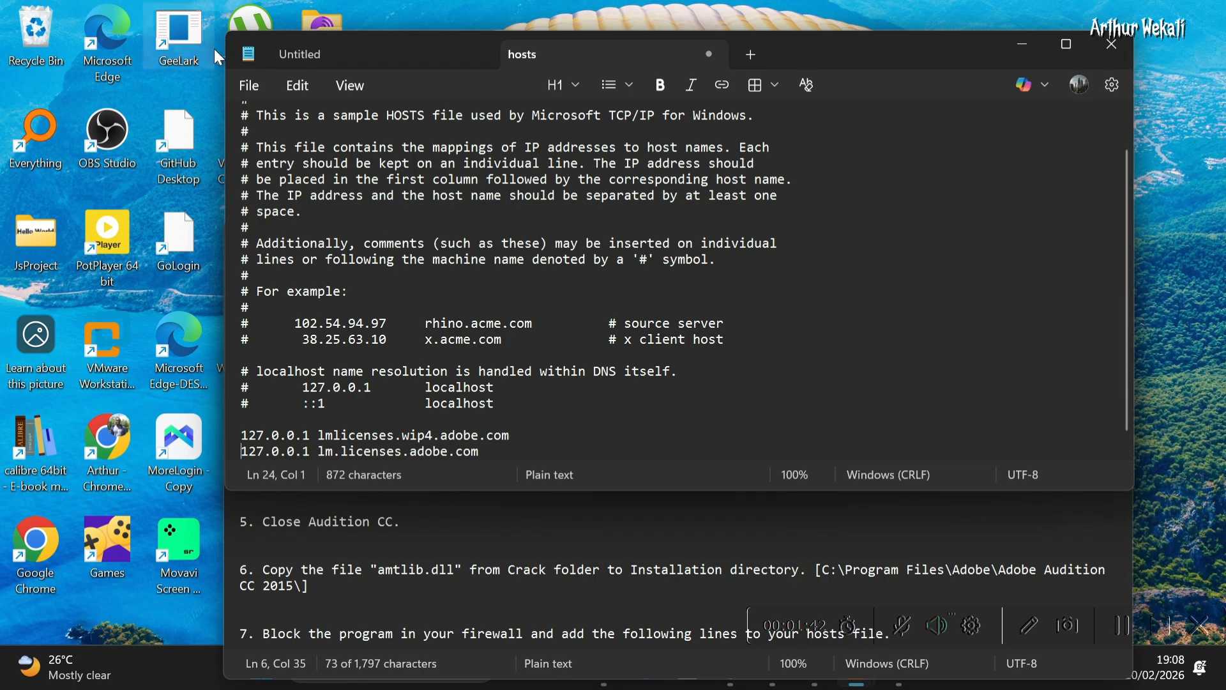
Save the hosts file and close its window
click(248, 86)
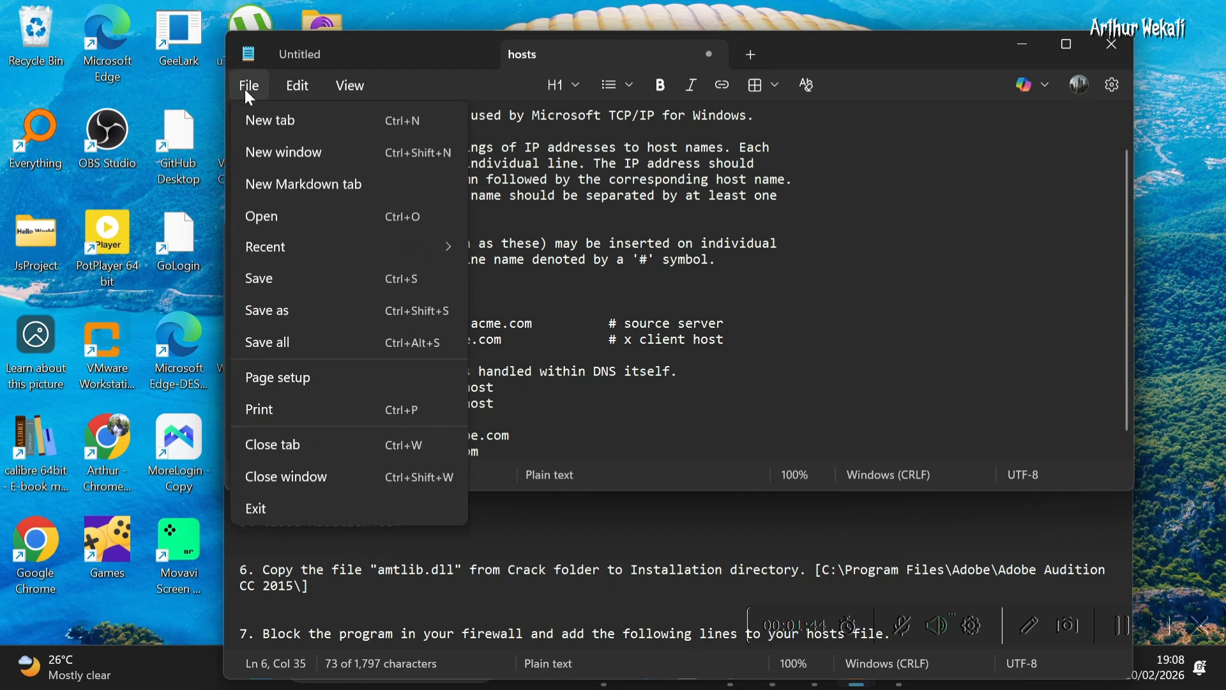
click(253, 285)
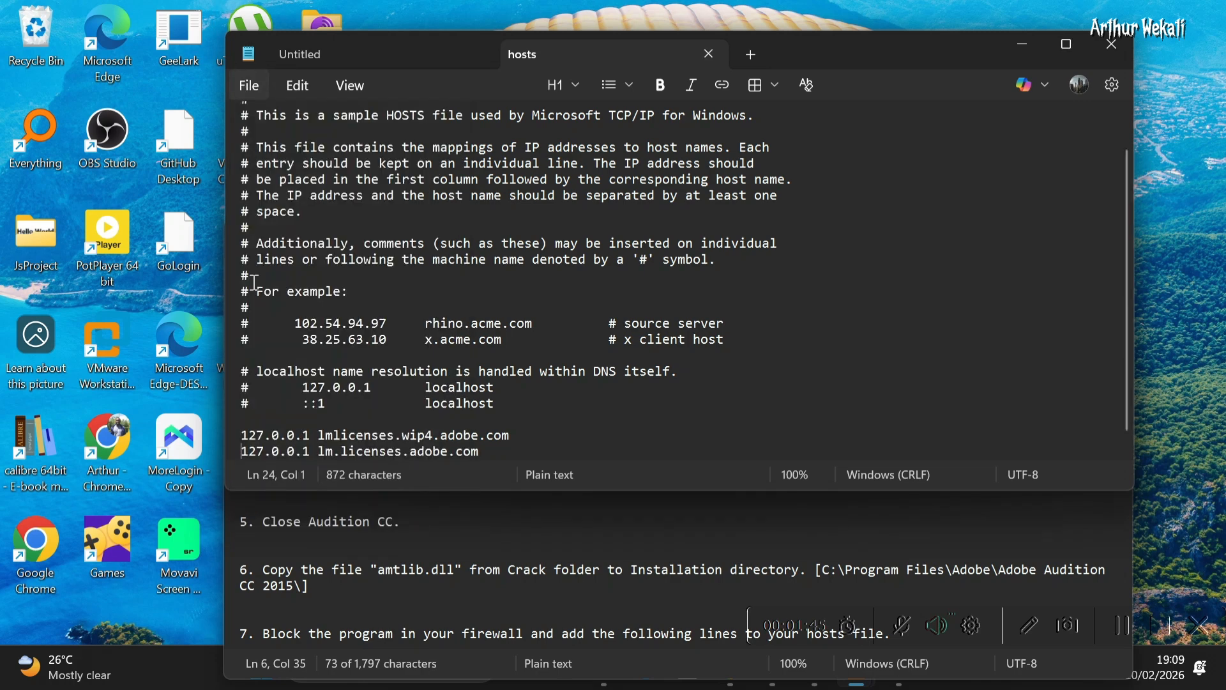
click(1116, 43)
click(1116, 43)
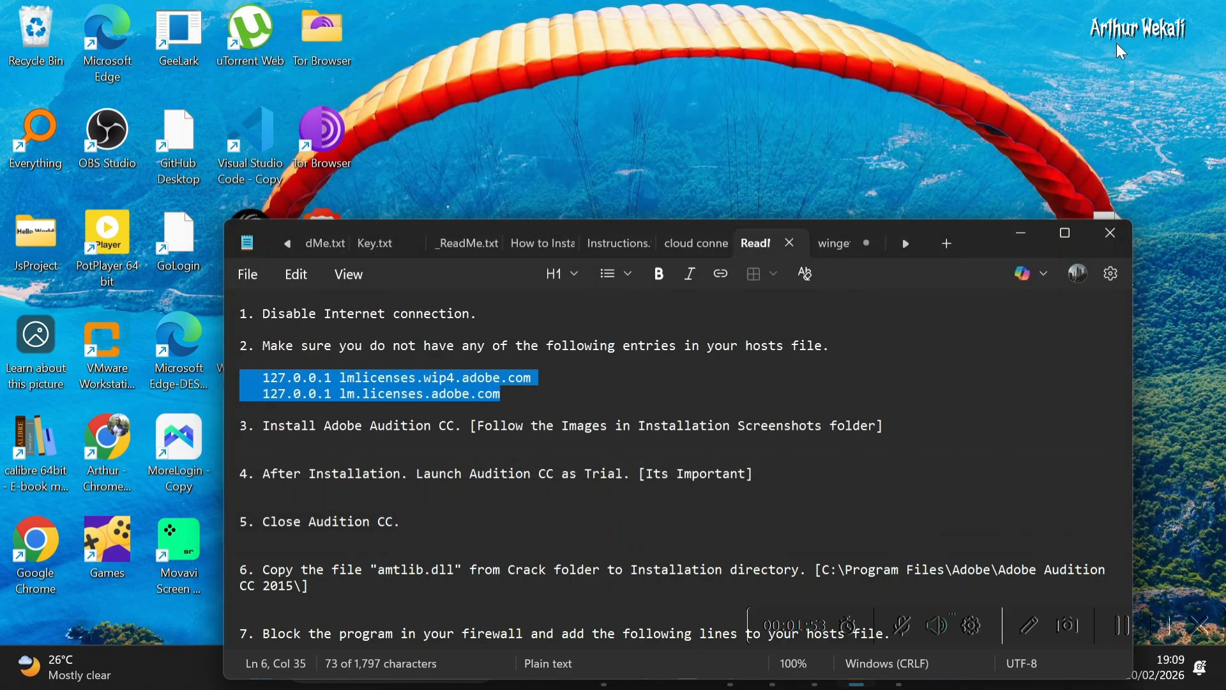
Switch to the winget tab and select the winget install --id Microsoft.PowerToys command
click(832, 243)
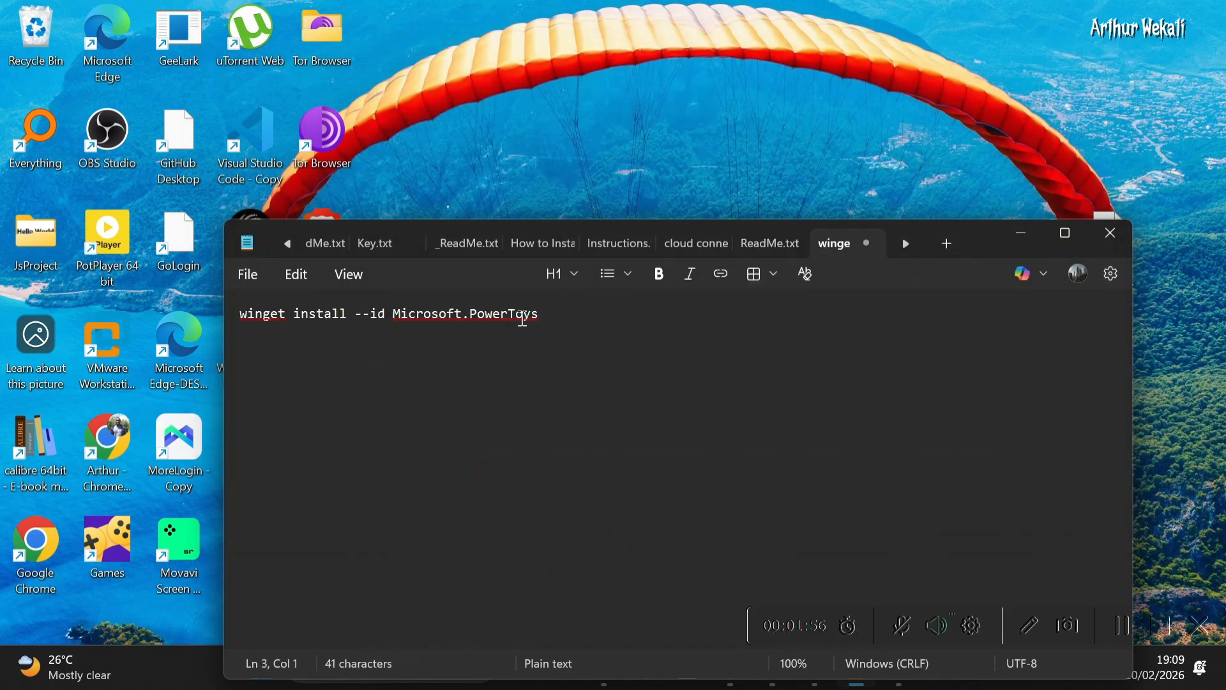
click(553, 317)
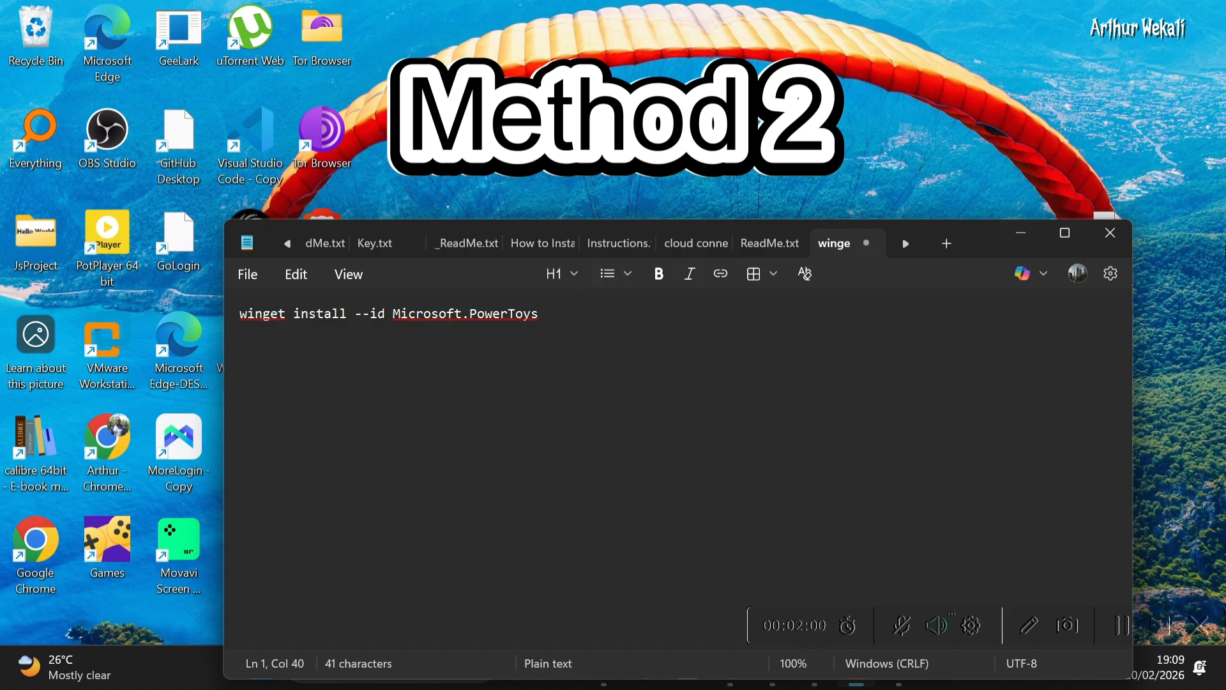
drag(977, 243, 978, 118)
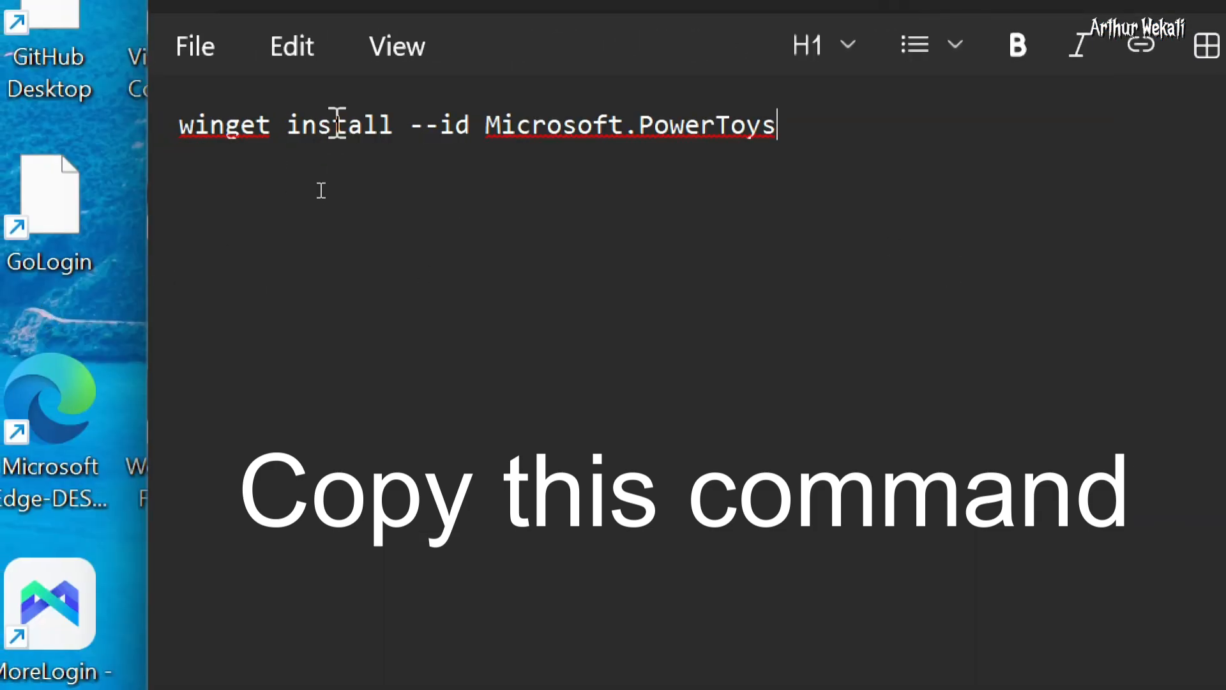
drag(832, 112, 151, 123)
key(ctrl+c)
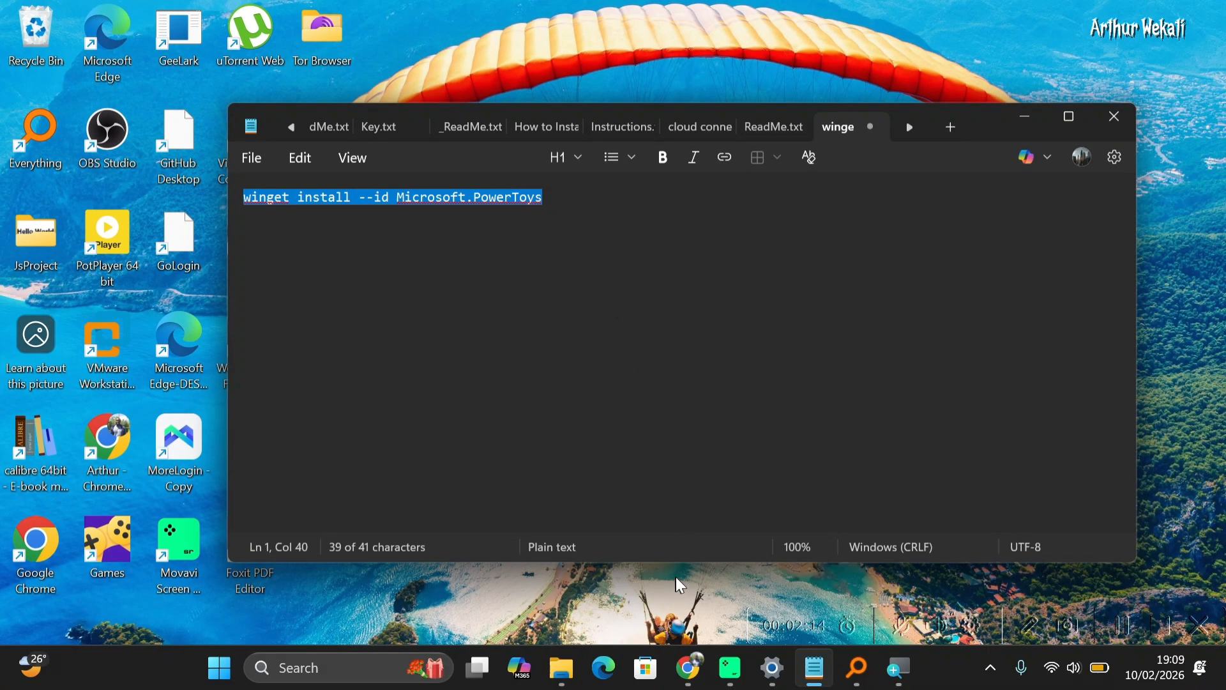
Search for cmd and launch Command Prompt as administrator
key(super)
text(cmd)
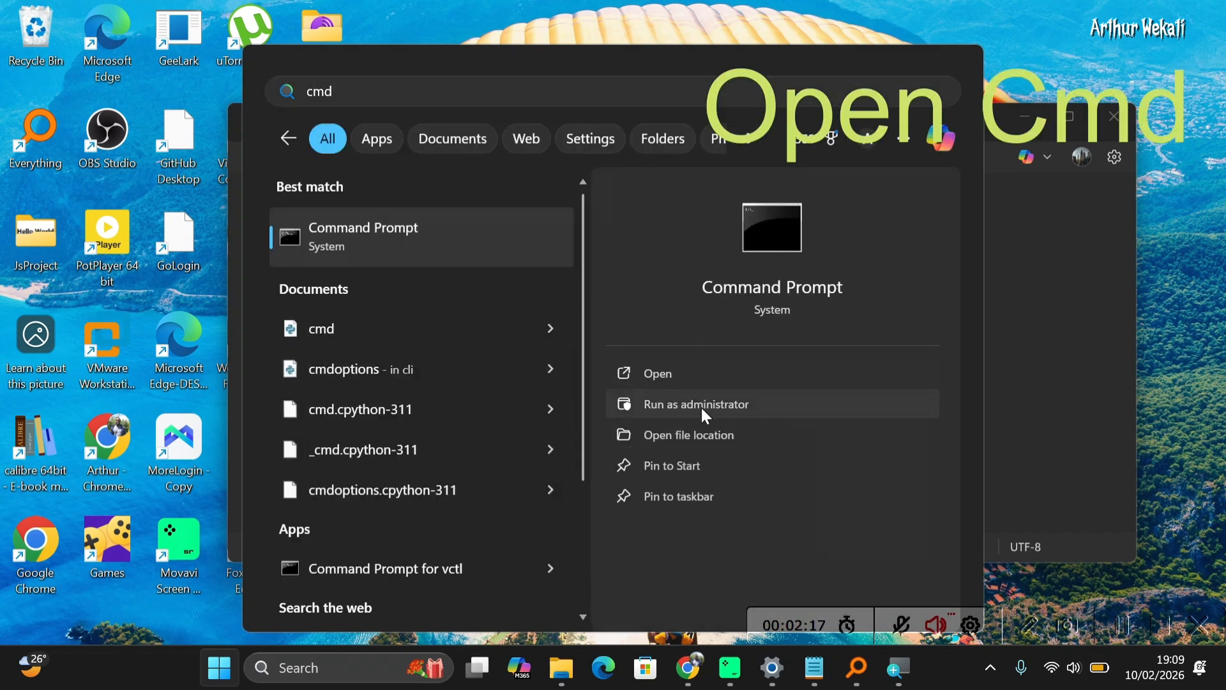
click(700, 405)
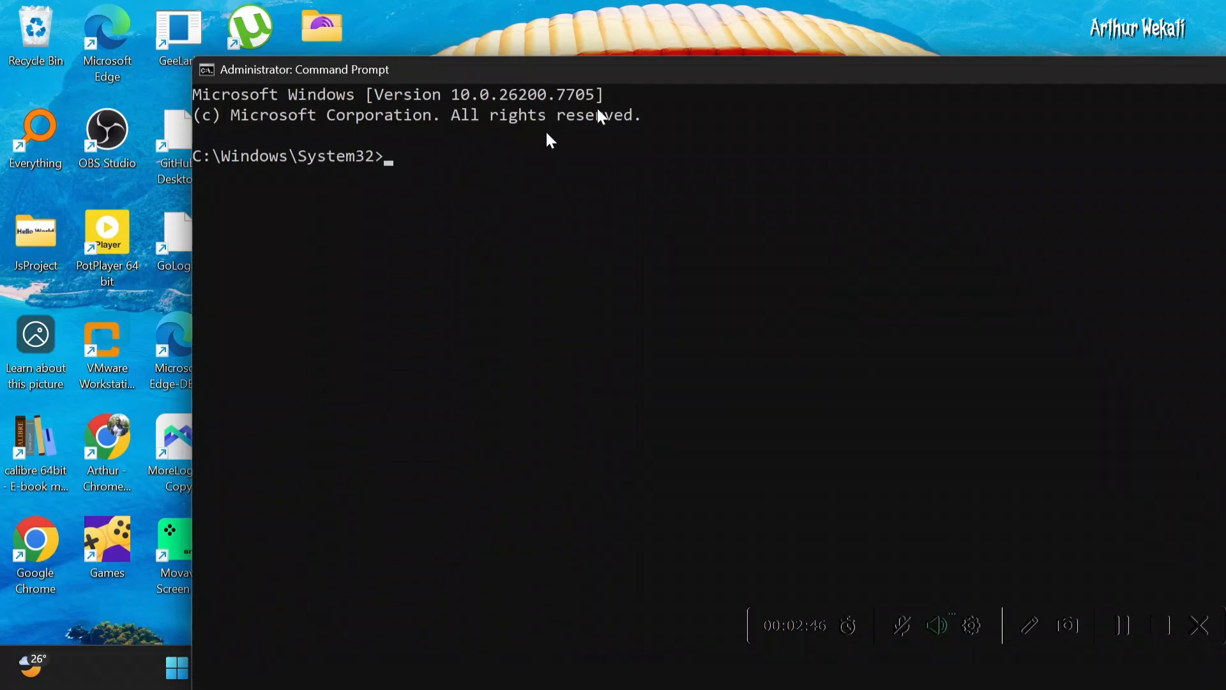
Paste the winget install --id Microsoft.PowerToys command into the prompt and run it
drag(660, 74, 591, 61)
key(ctrl+v)
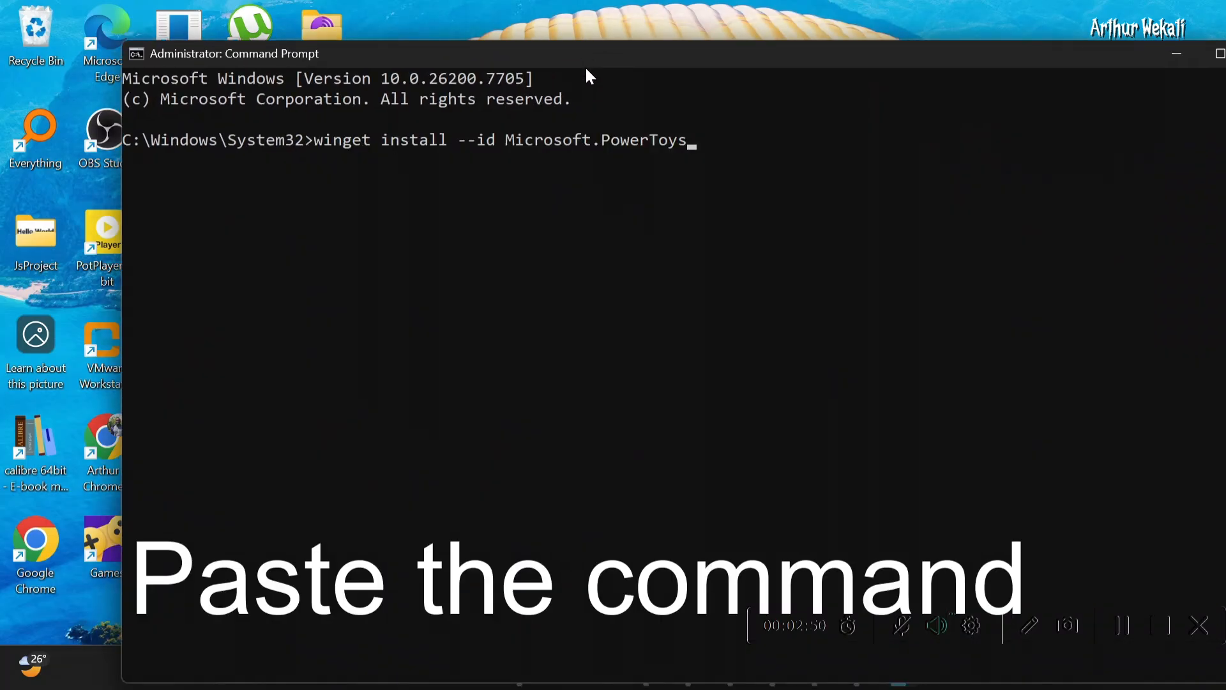
key(Return)
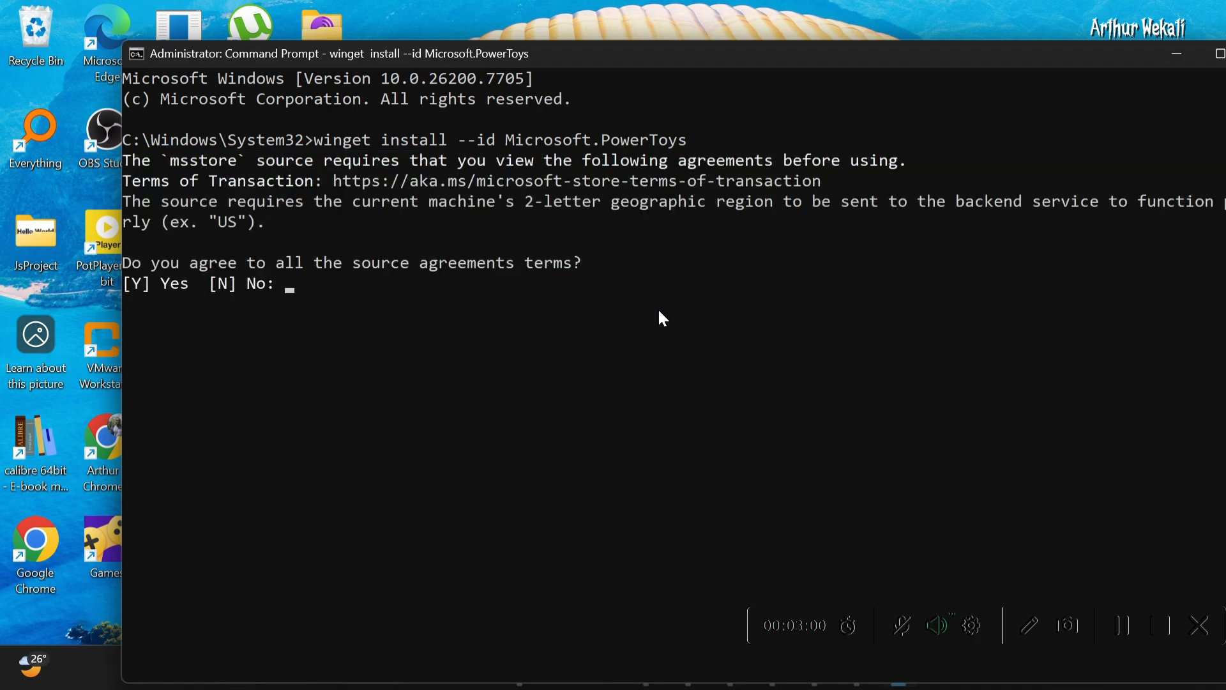
Agree to the source agreements terms with Y and let PowerToys download and install
text(Y)
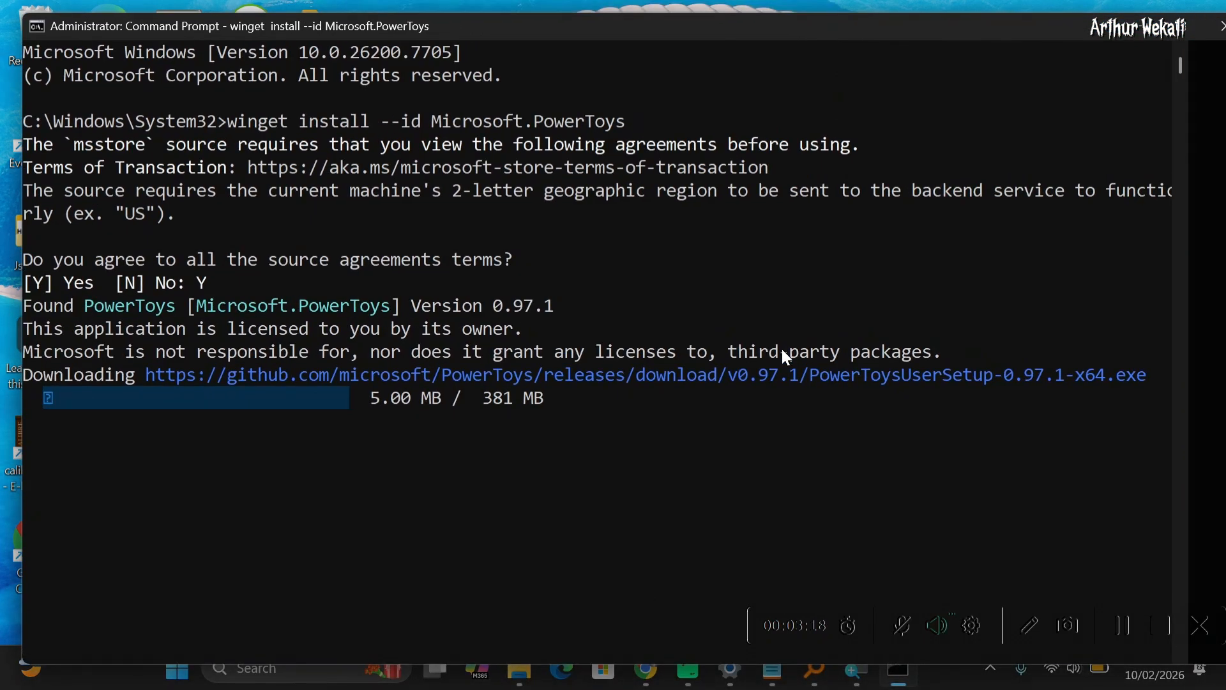
ctrl+scroll(777, 347, down, 2)
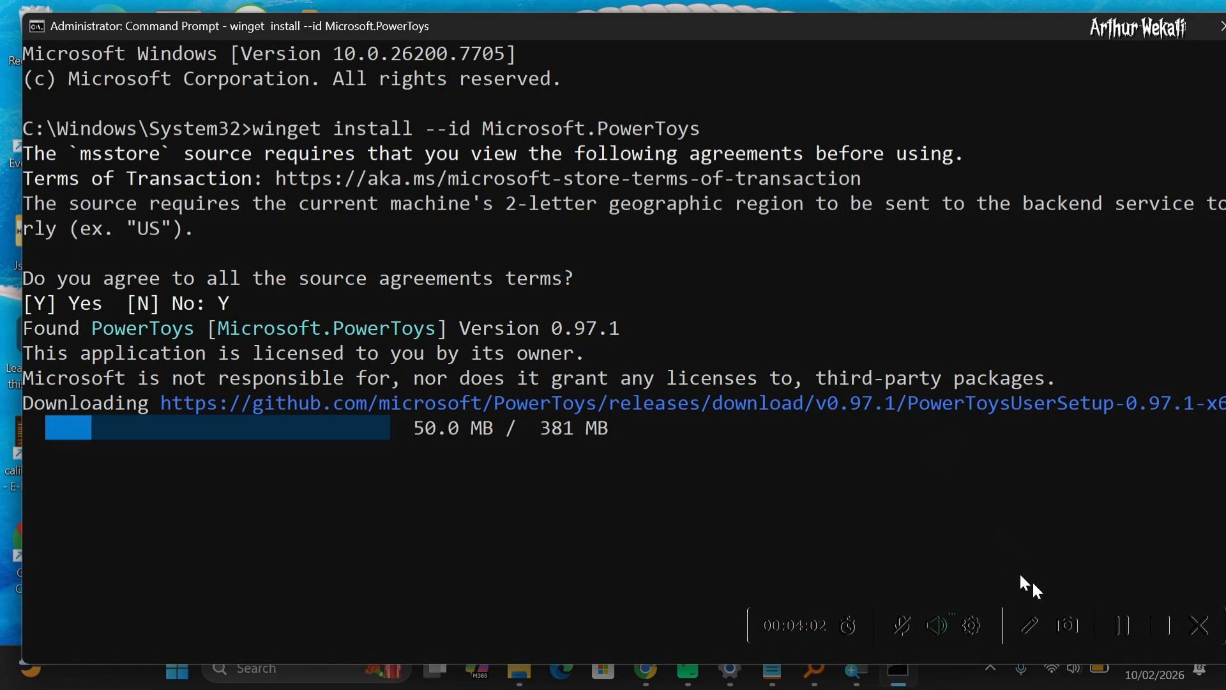
click(1121, 632)
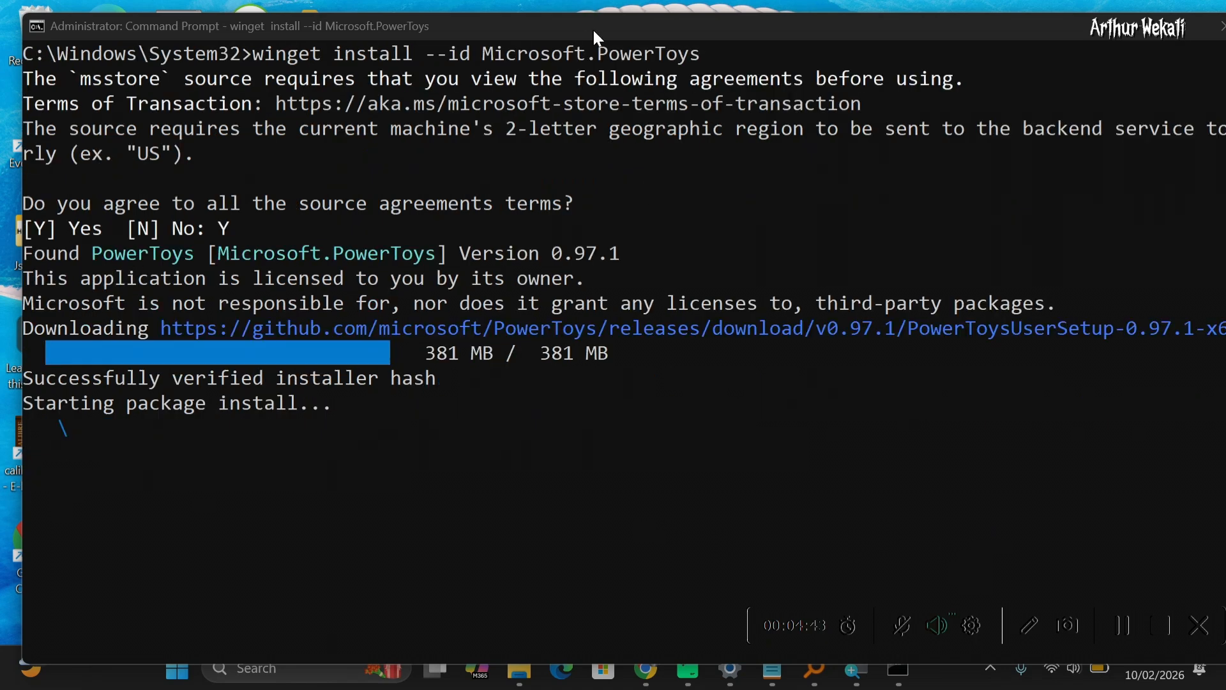
drag(592, 28, 578, 28)
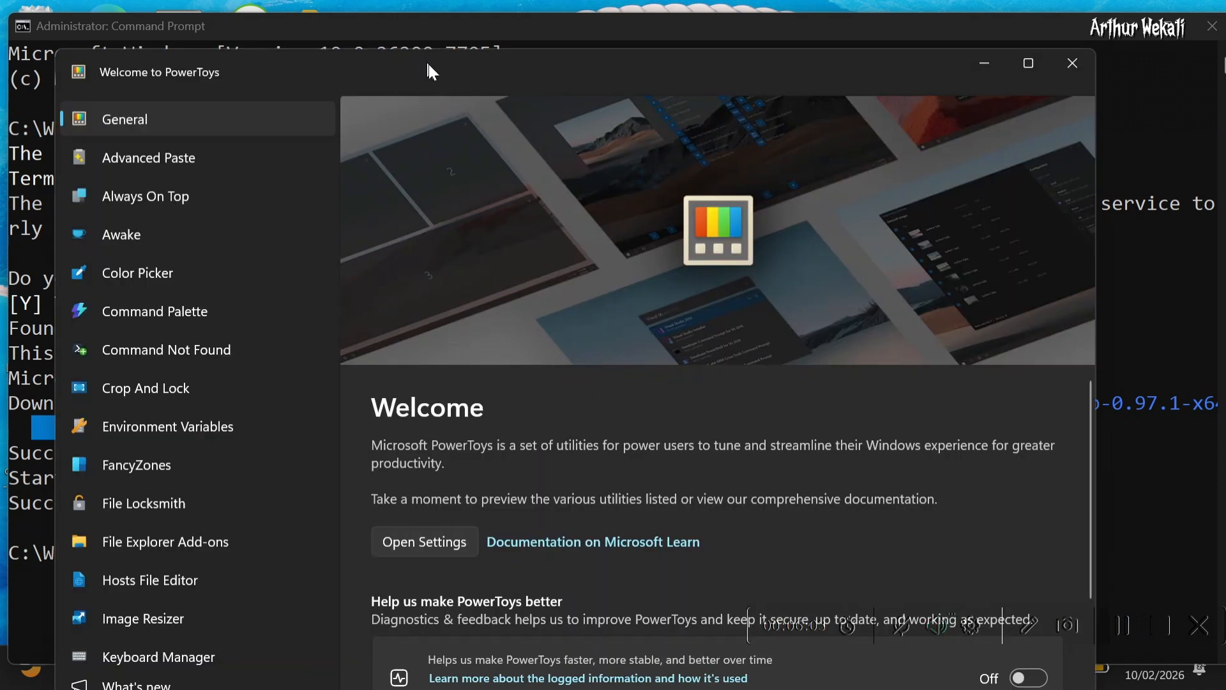
Browse the utilities in the Welcome to PowerToys window and open the Hosts File Editor page
drag(428, 64, 418, 40)
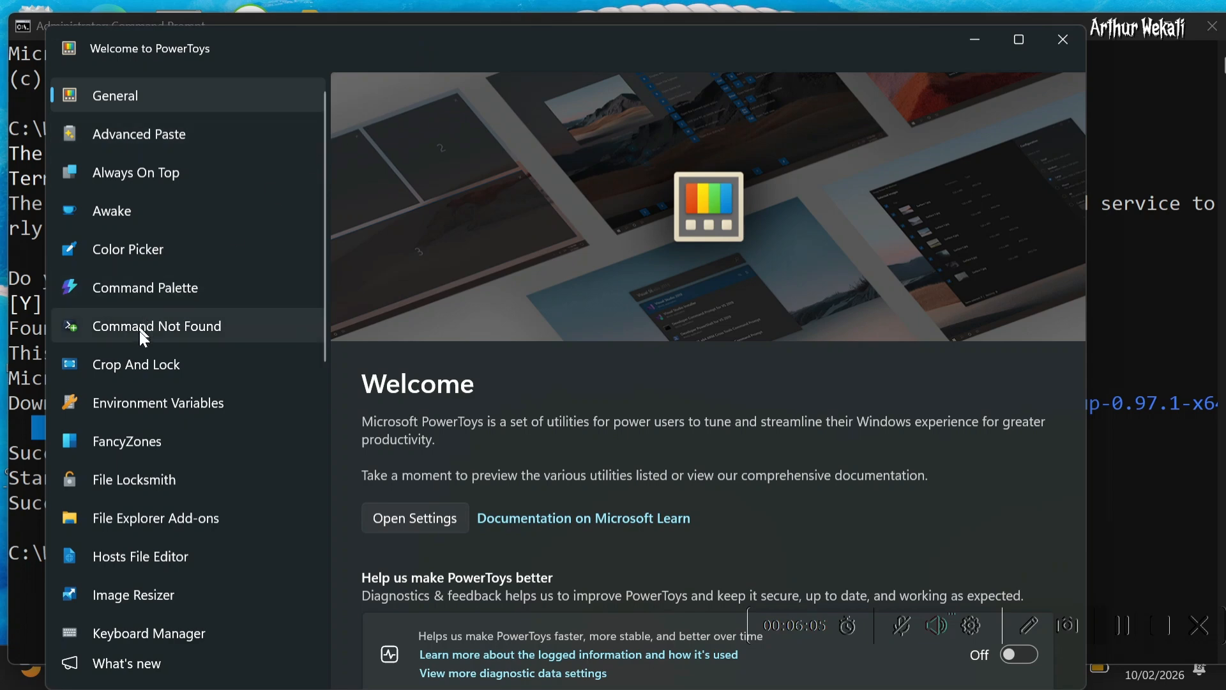
click(151, 251)
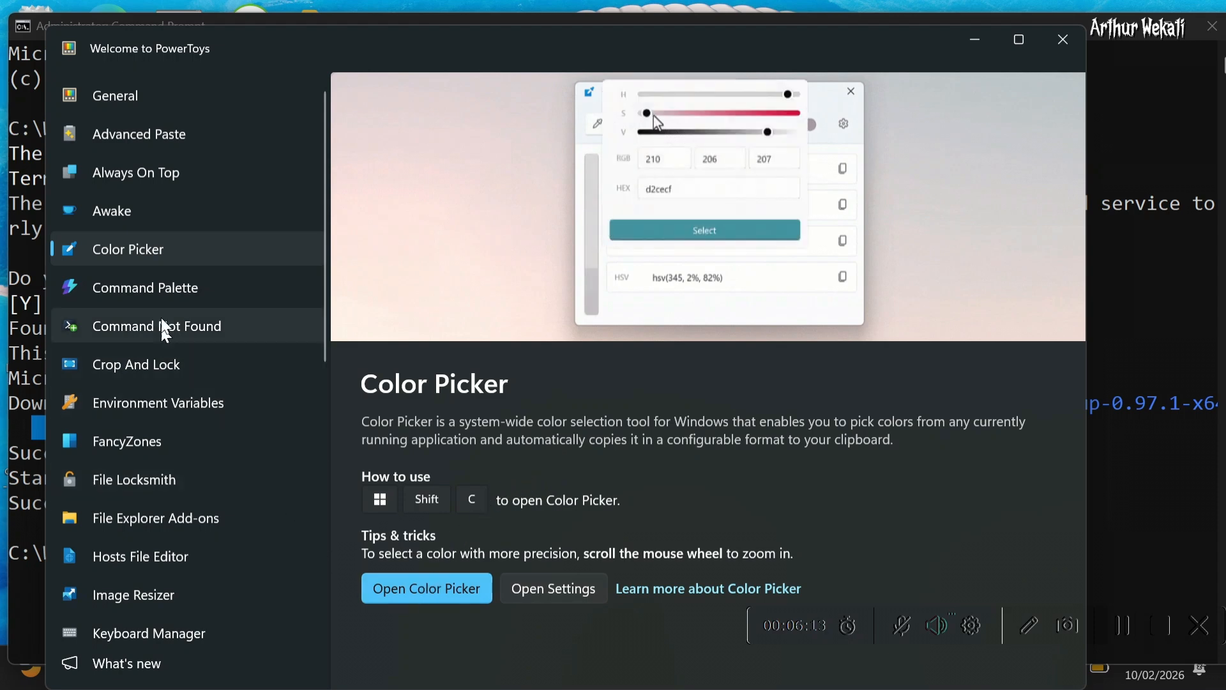
click(158, 290)
scroll(163, 316, down, 3)
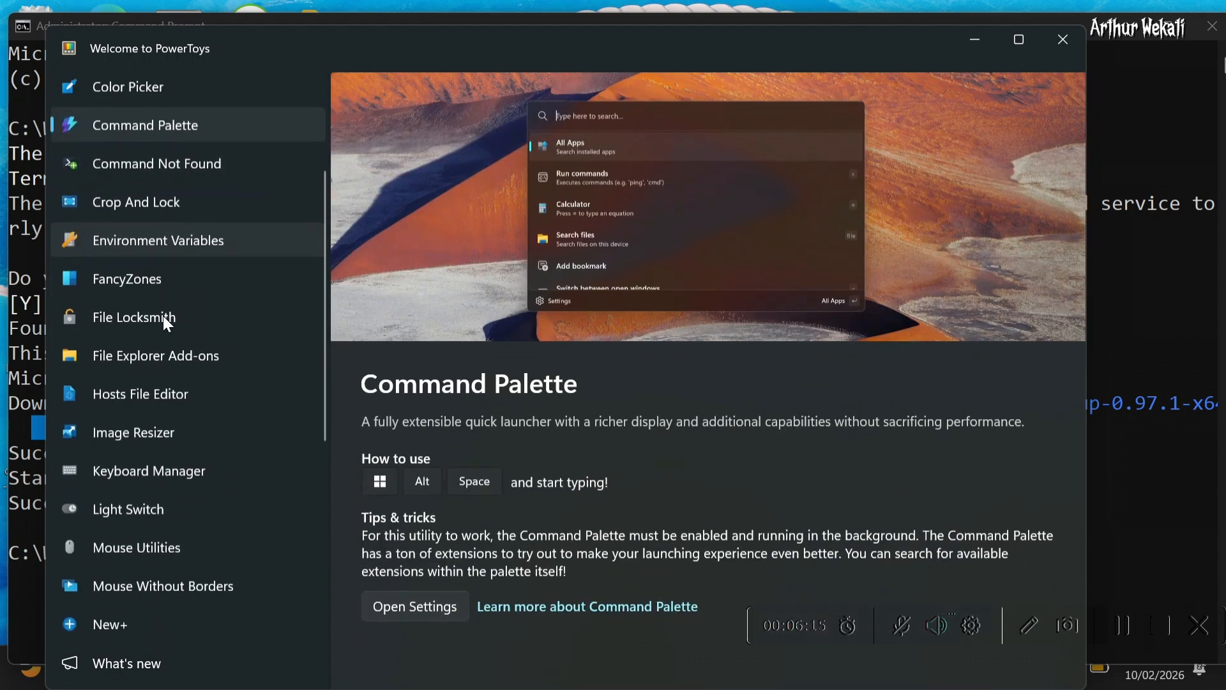
scroll(163, 316, down, 4)
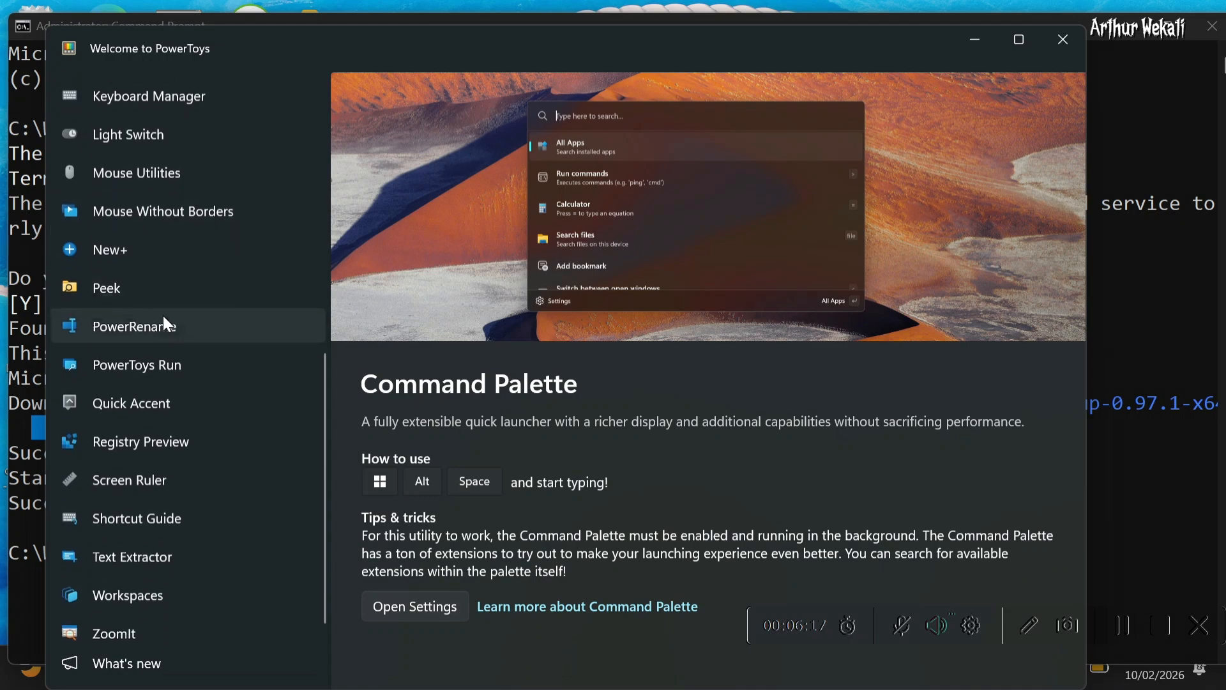
scroll(171, 305, up, 2)
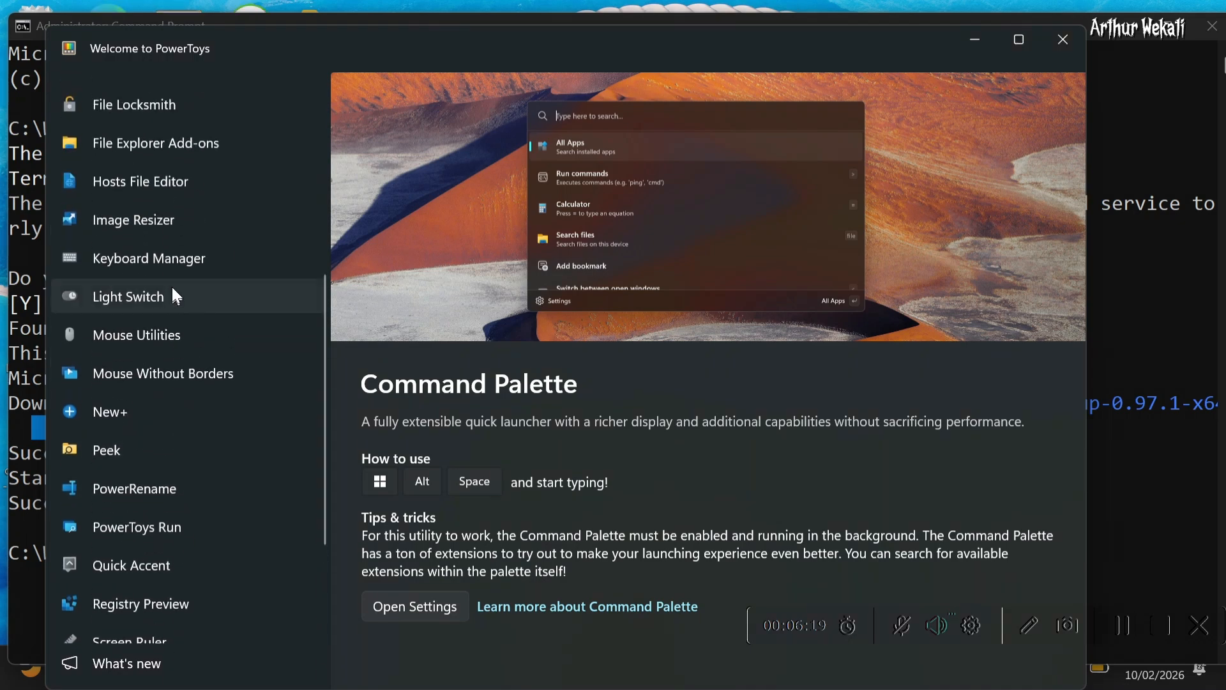
click(166, 182)
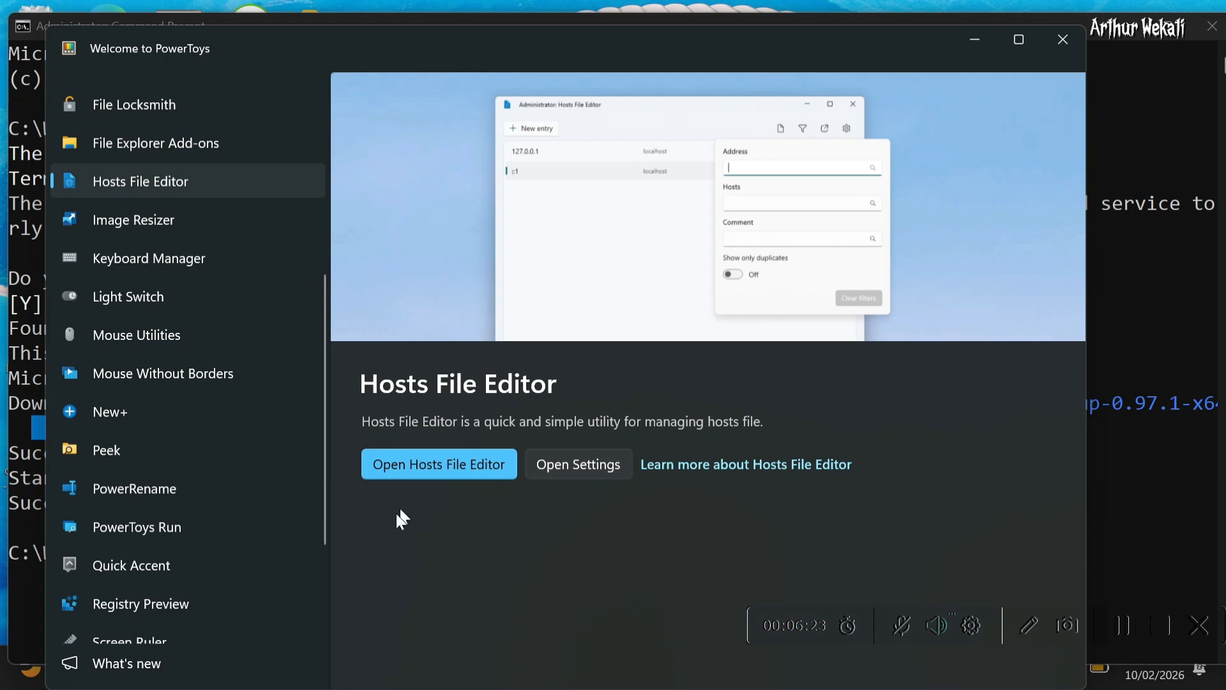
Open the Hosts File Editor from its settings page and accept the startup warning
click(567, 465)
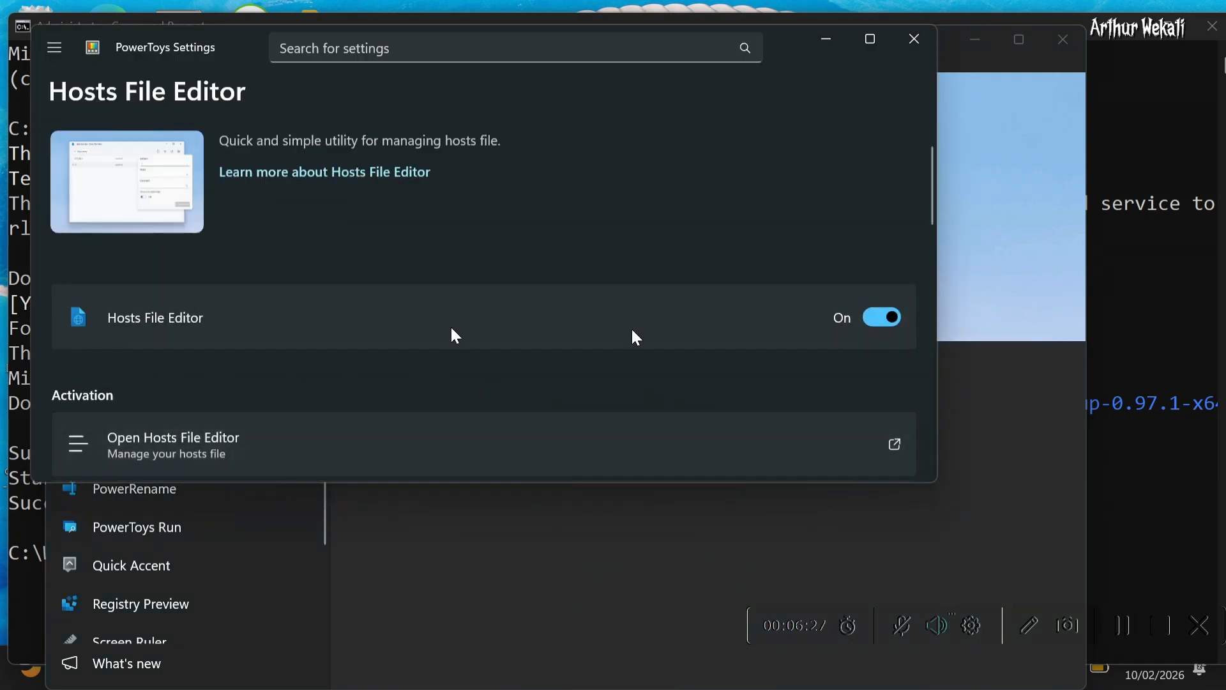
scroll(581, 390, down, 3)
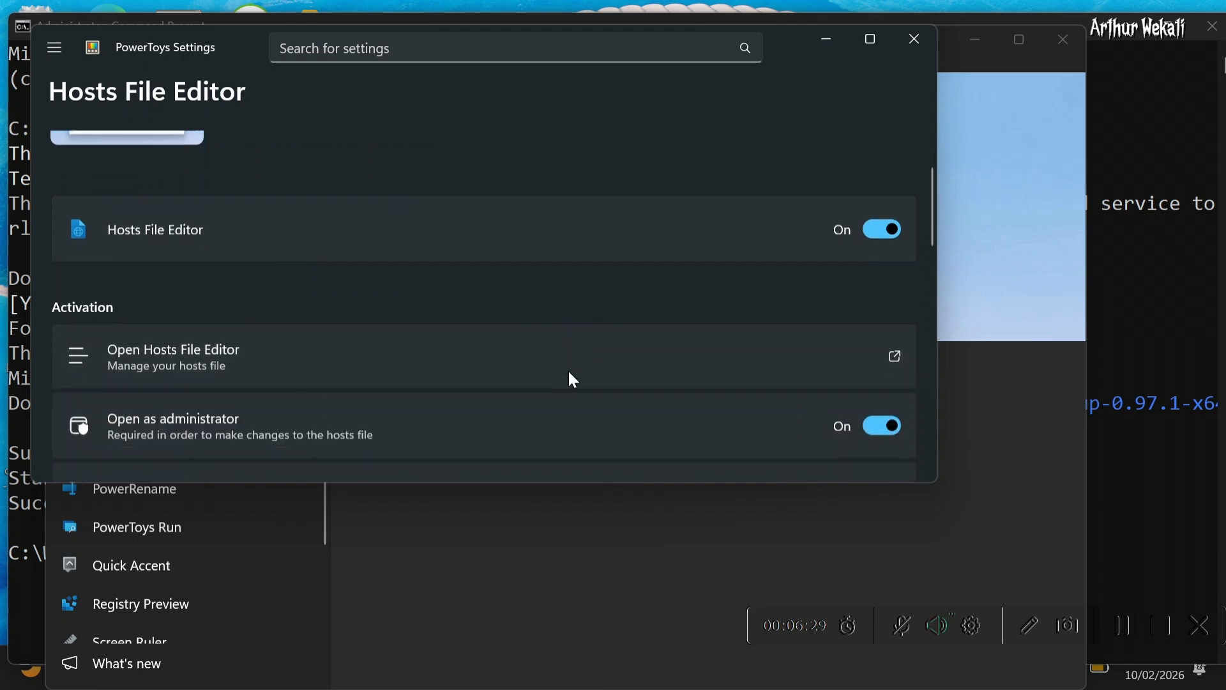
click(197, 334)
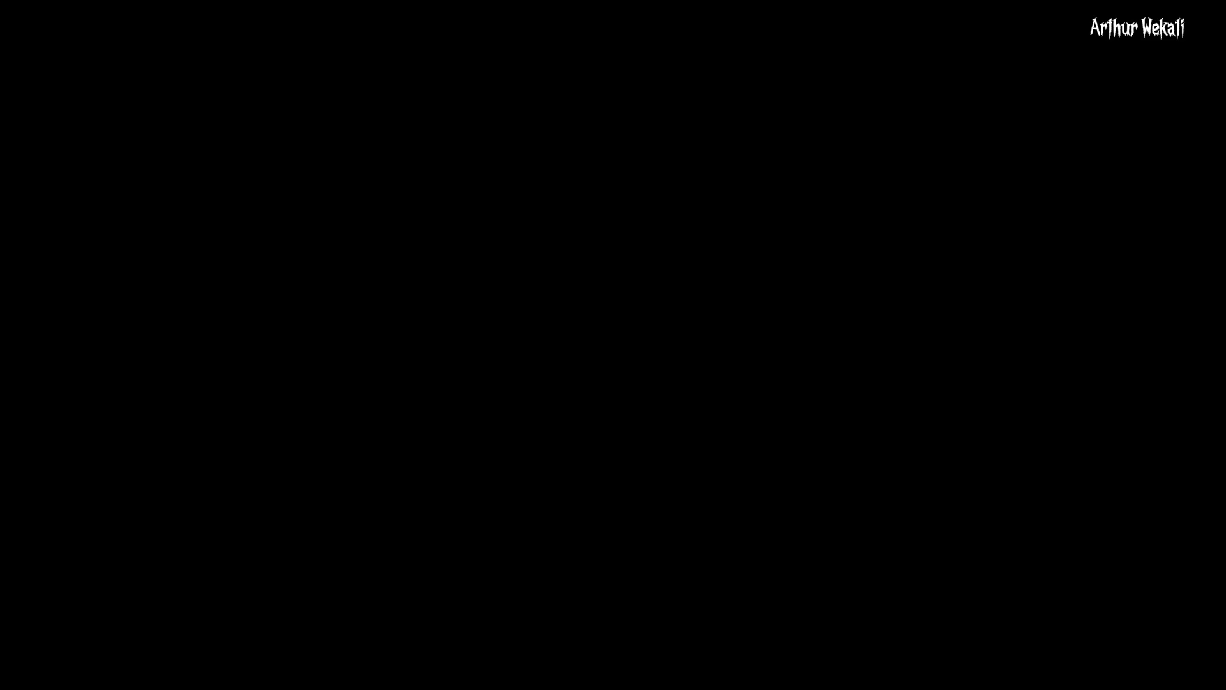
click(520, 496)
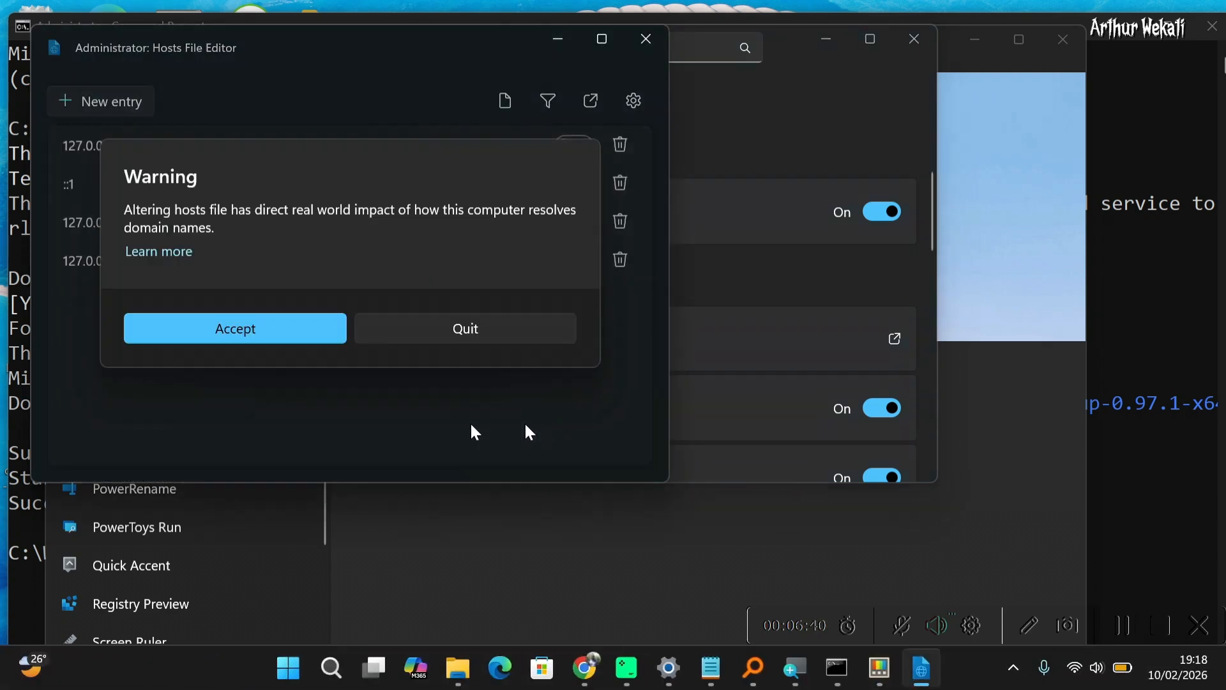
click(275, 333)
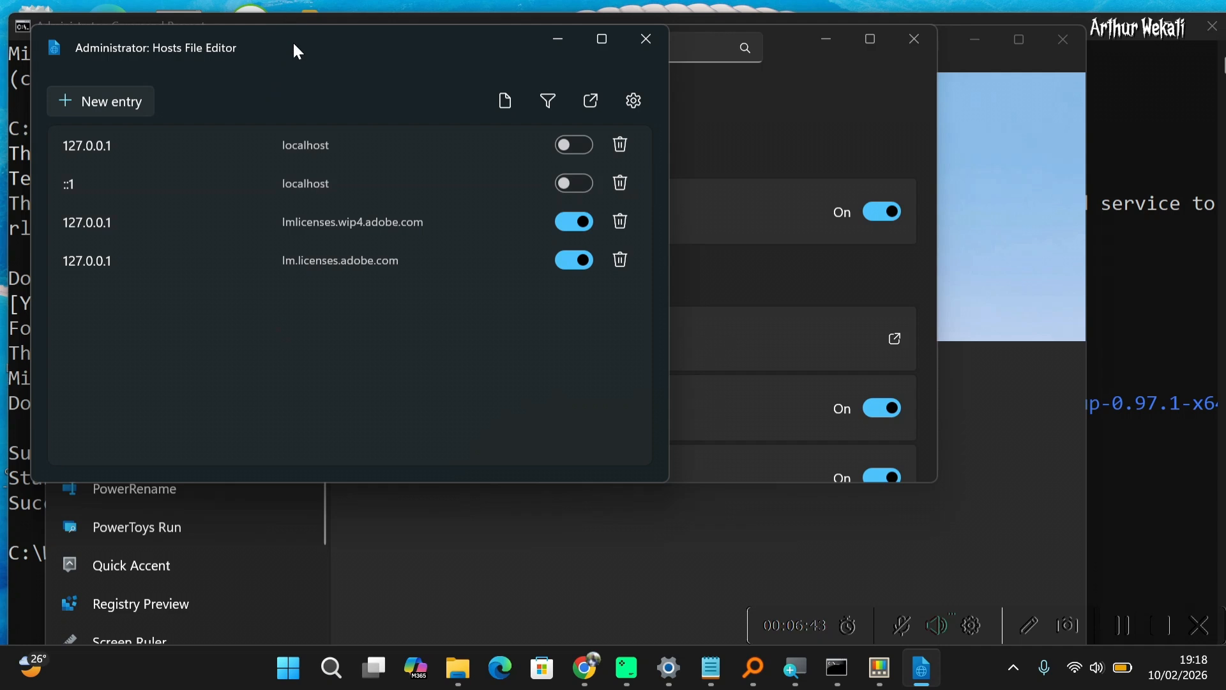
Open a new entry form in the Hosts File Editor
drag(293, 41, 521, 52)
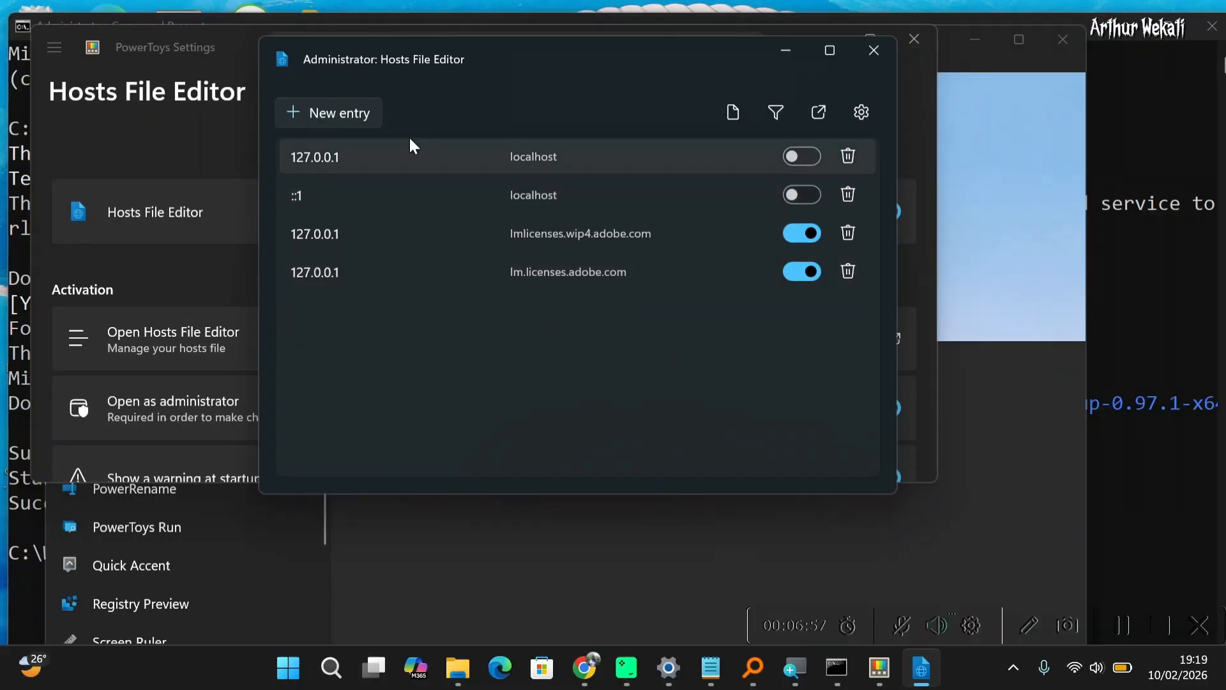
click(350, 114)
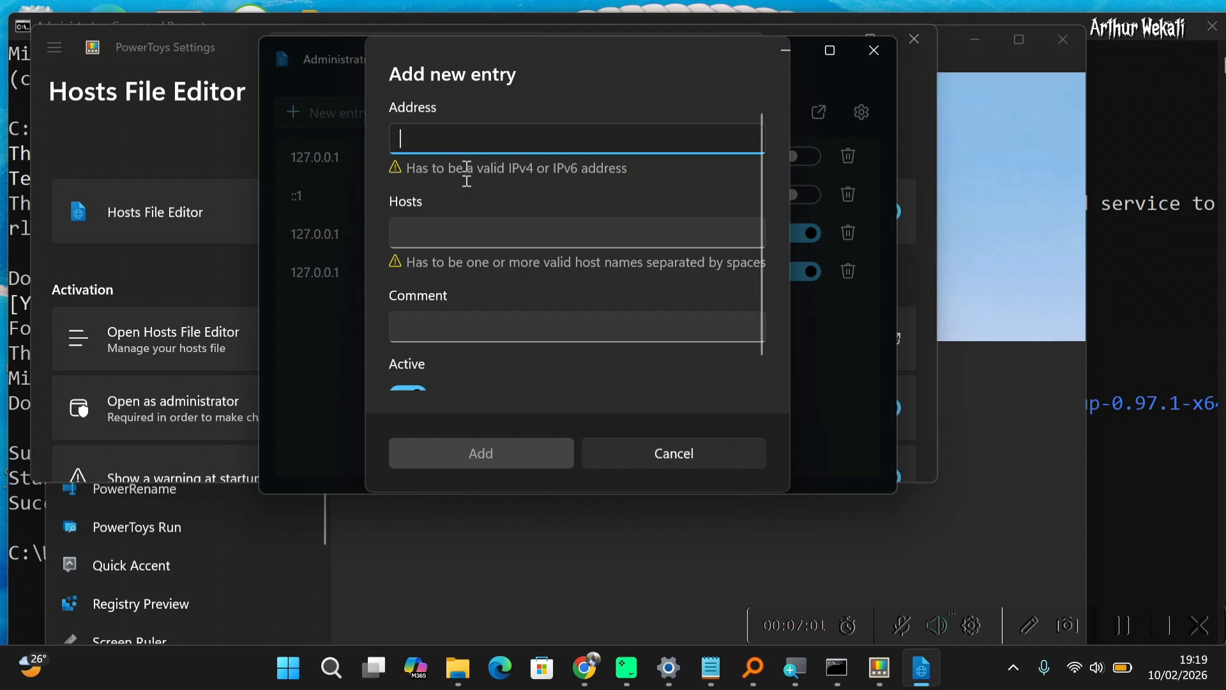
click(473, 233)
click(479, 329)
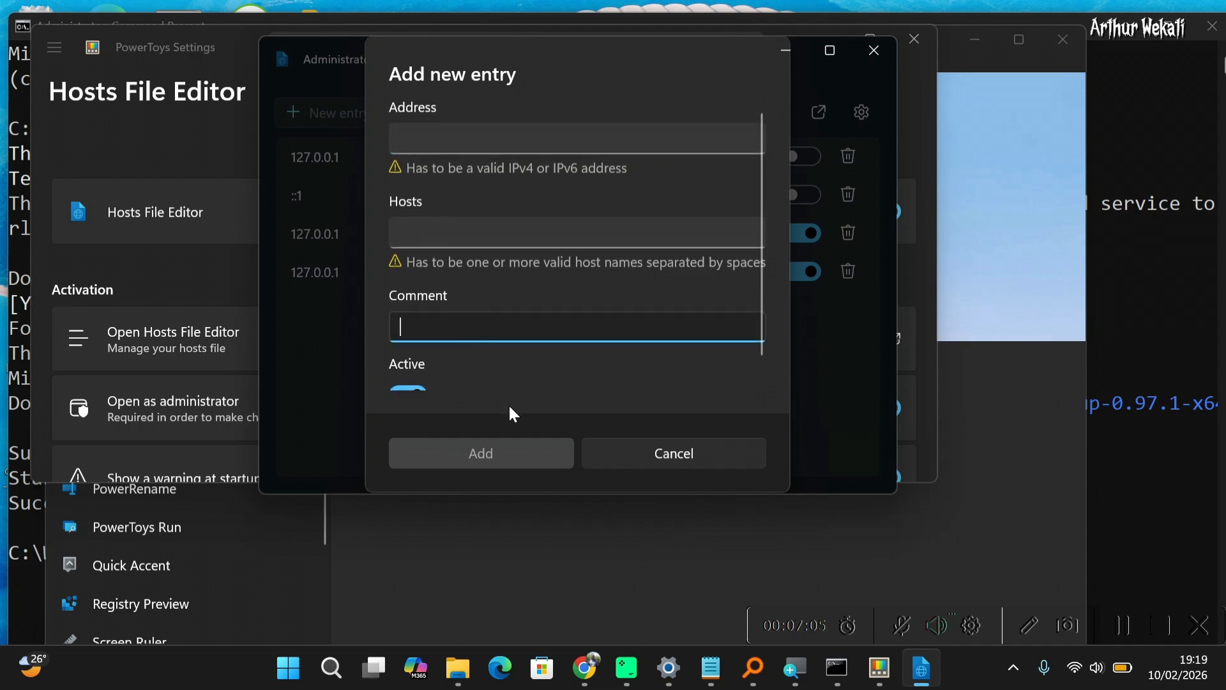
mouse_move(707, 659)
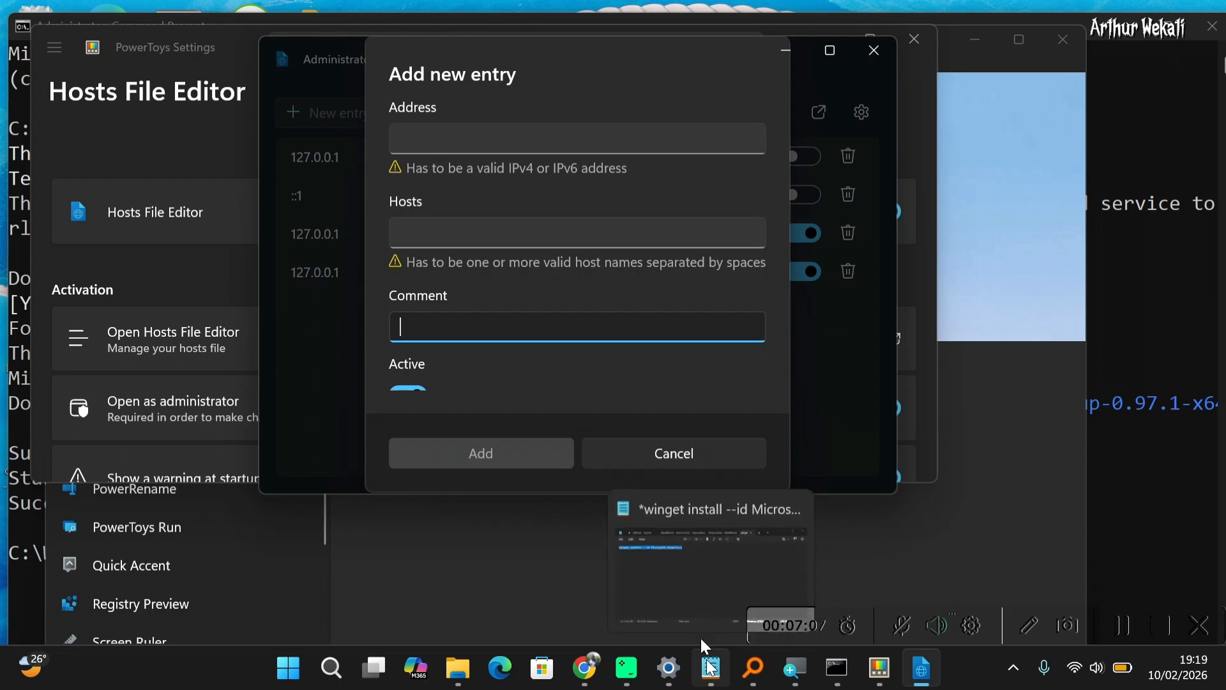
Switch to the Notepad ReadMe tab and select the lmlicenses.wip4.adobe.com host name
click(683, 582)
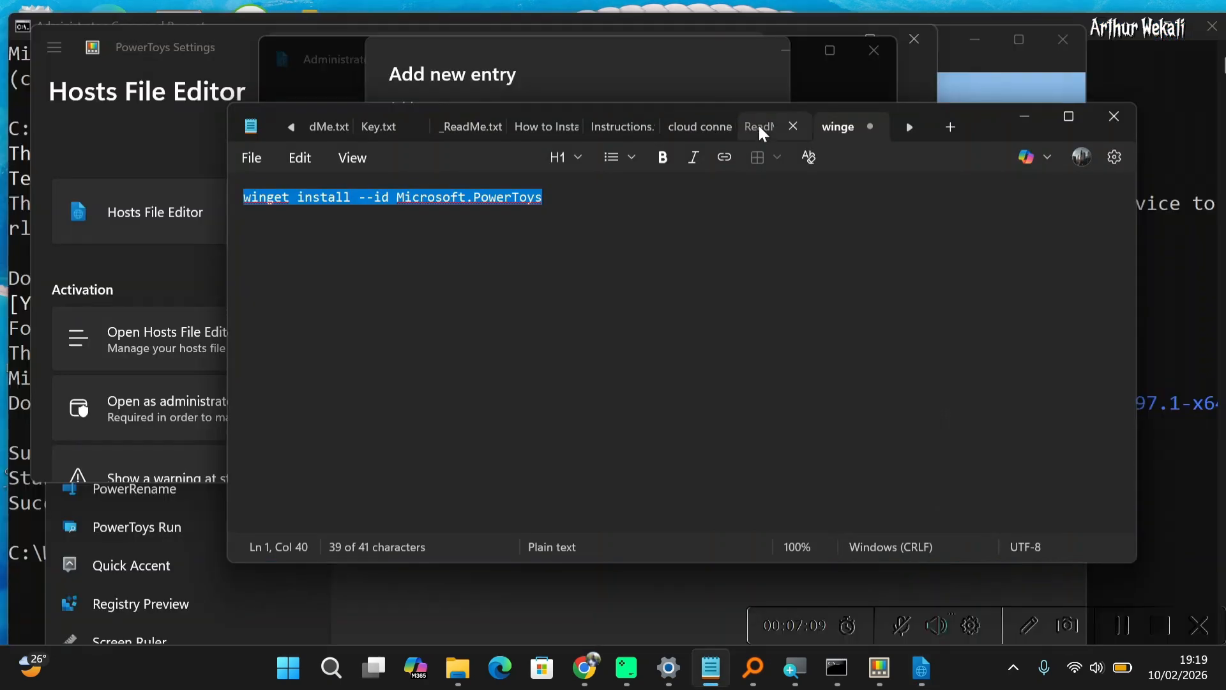
click(758, 126)
click(345, 261)
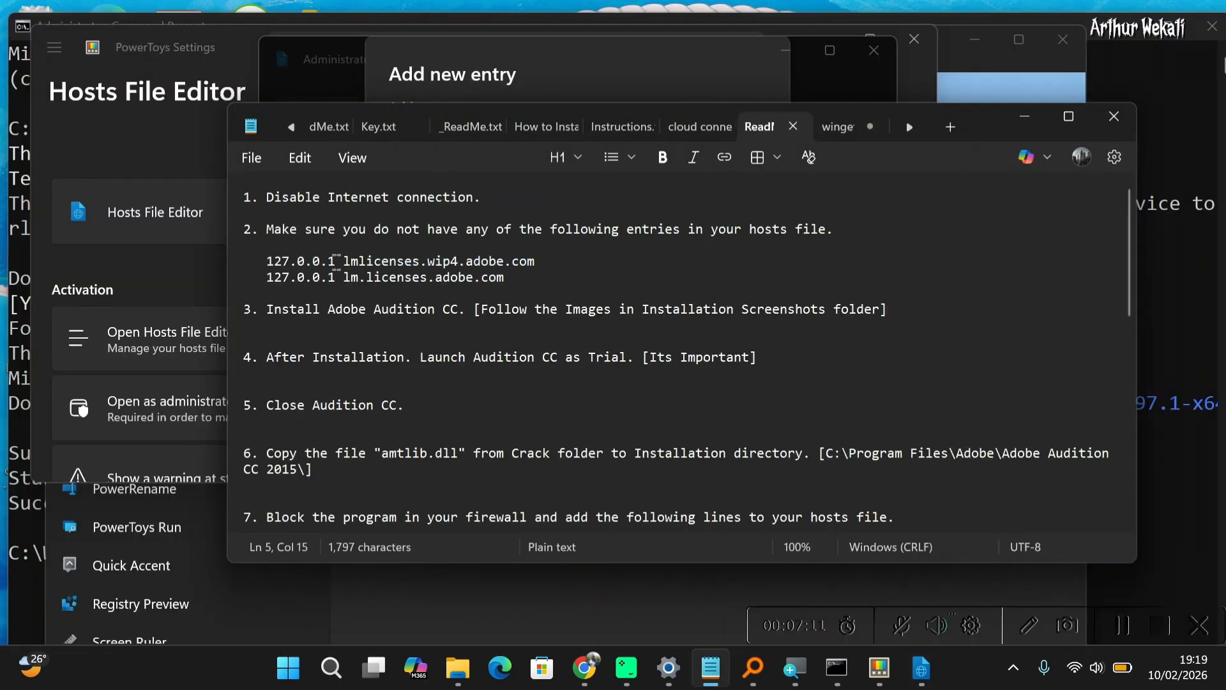
drag(335, 260, 246, 251)
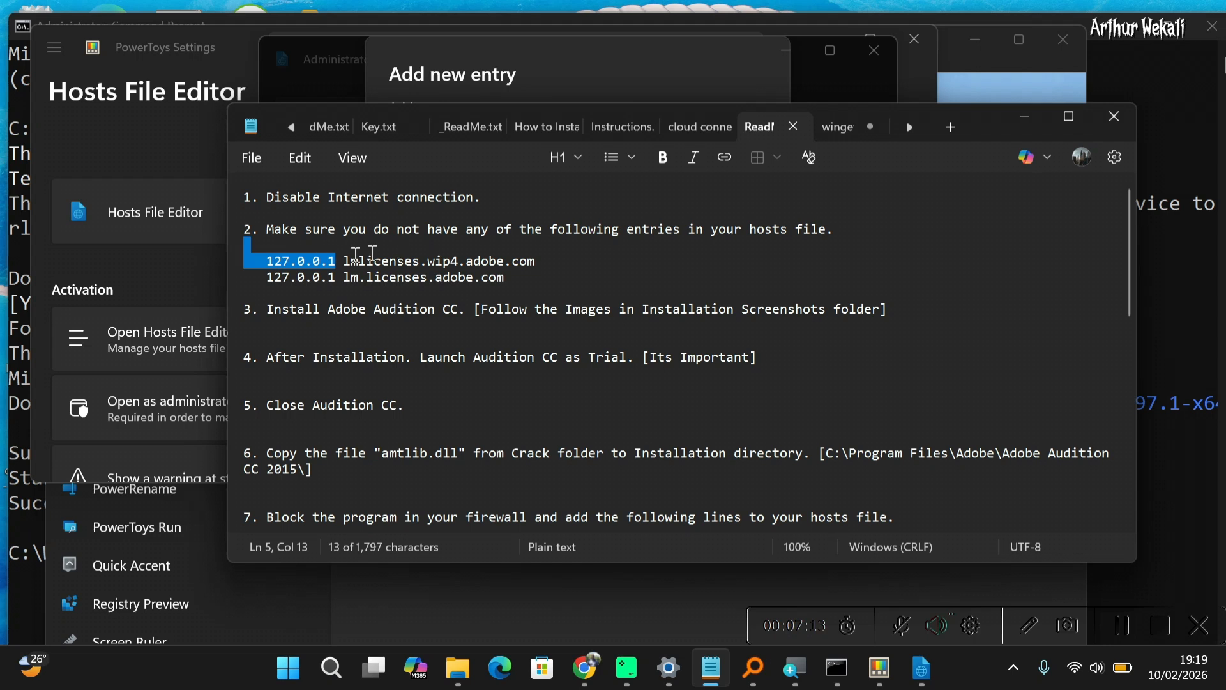
click(338, 260)
drag(342, 260, 541, 261)
Cancel the new entry form, then put away the Hosts File Editor and Notepad windows
click(509, 81)
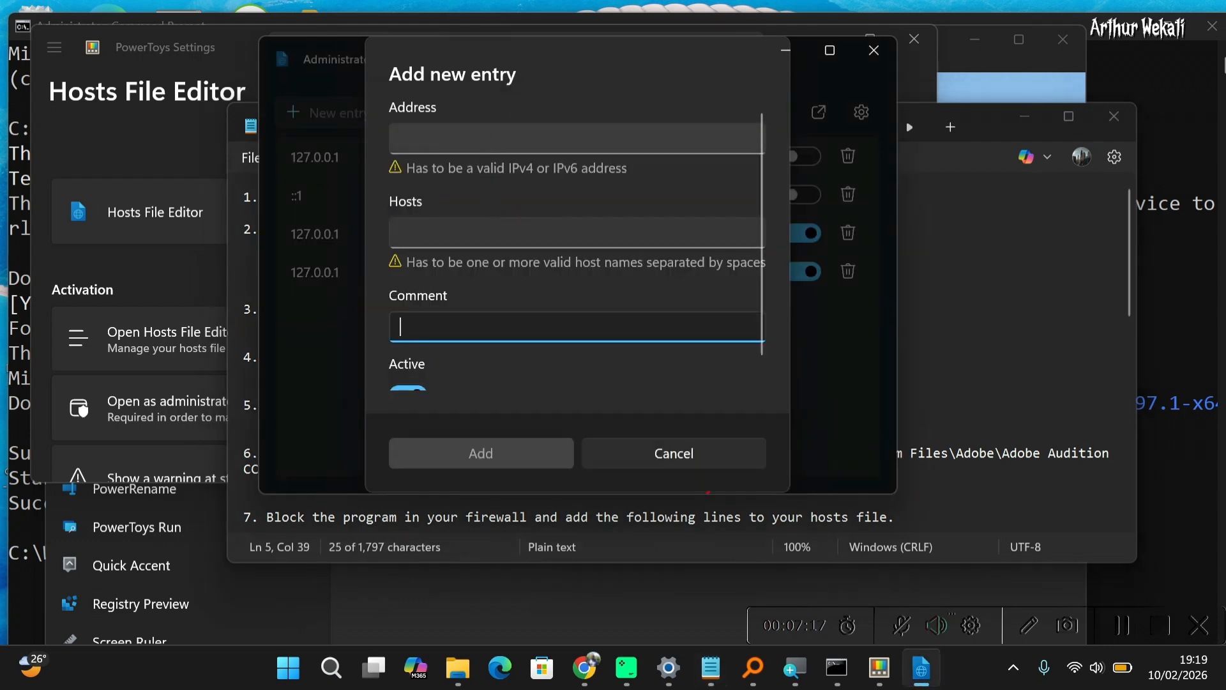
click(483, 235)
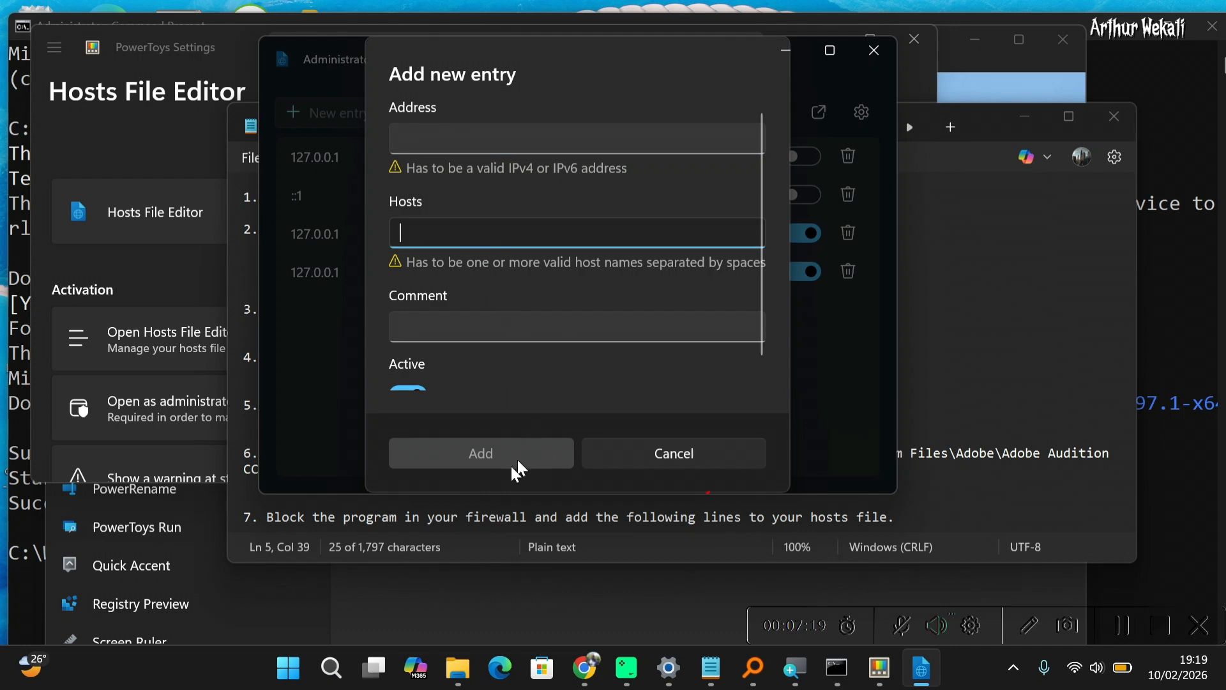
click(652, 458)
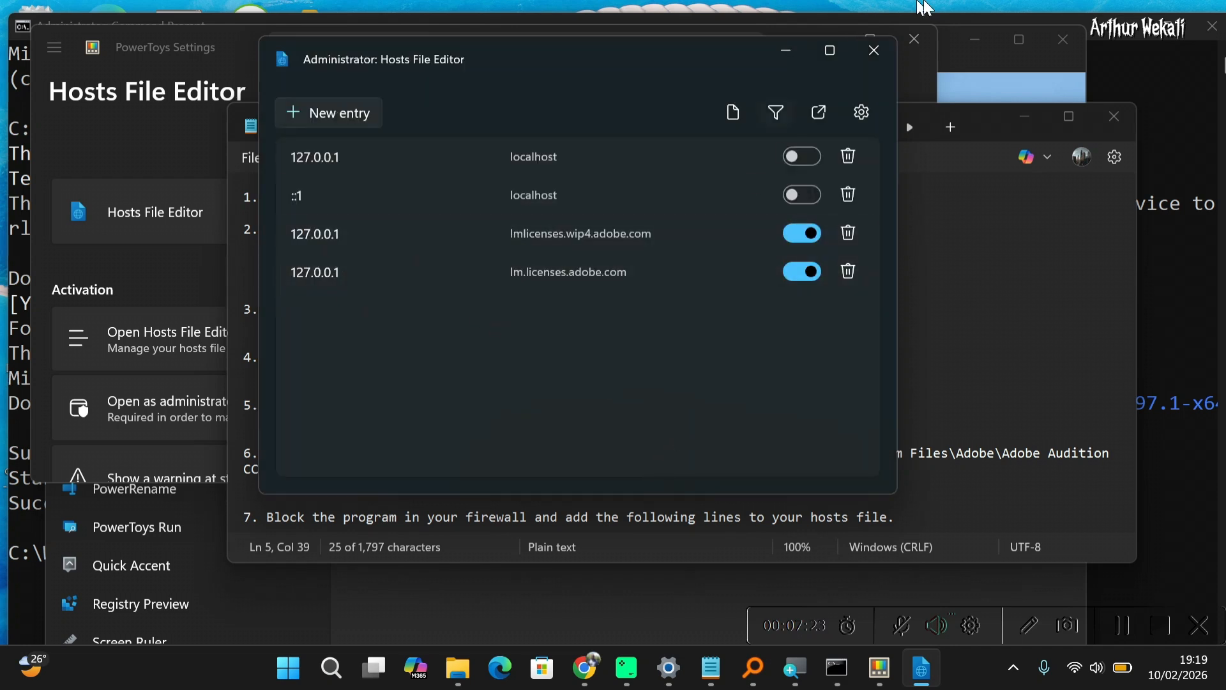
click(873, 50)
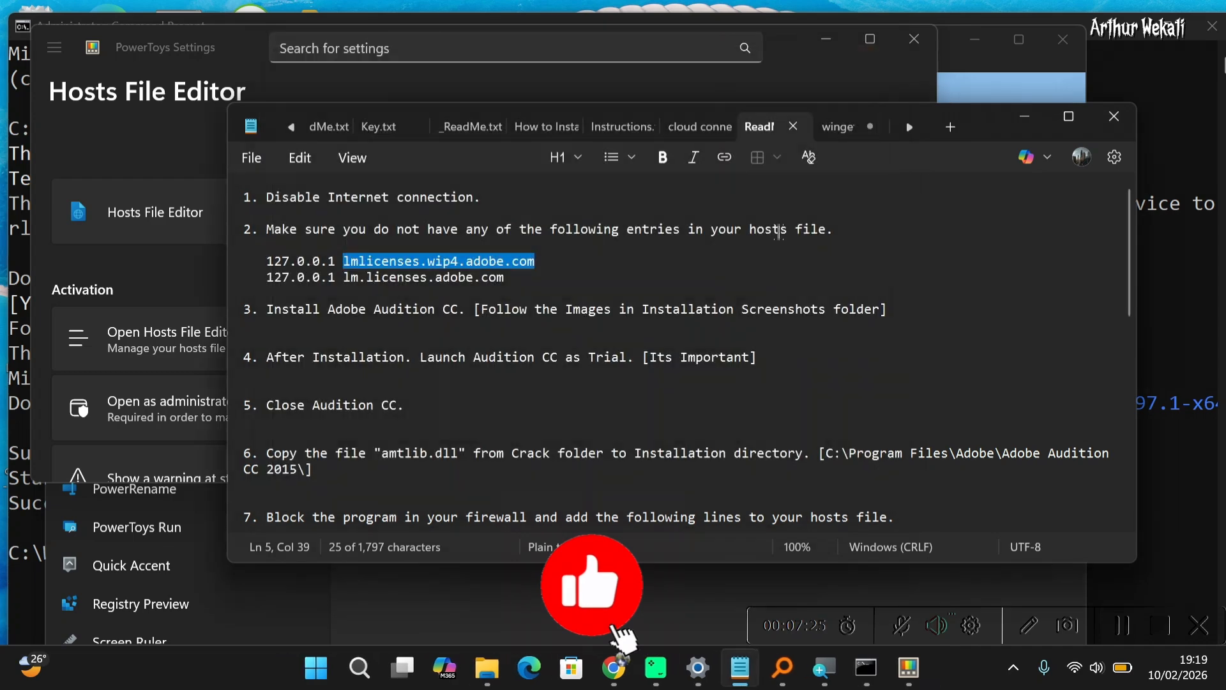
click(1036, 117)
scroll(641, 247, down, 1)
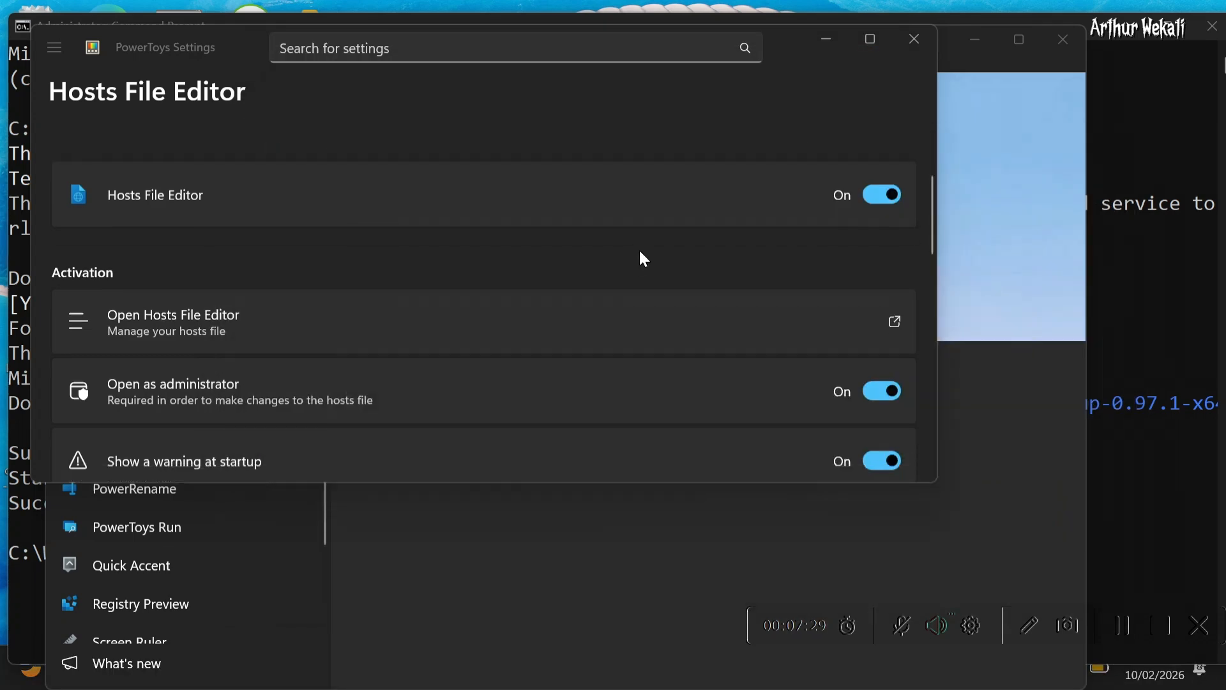
Return to the PowerToys Settings Home page and maximize the settings window
scroll(638, 248, up, 3)
click(57, 49)
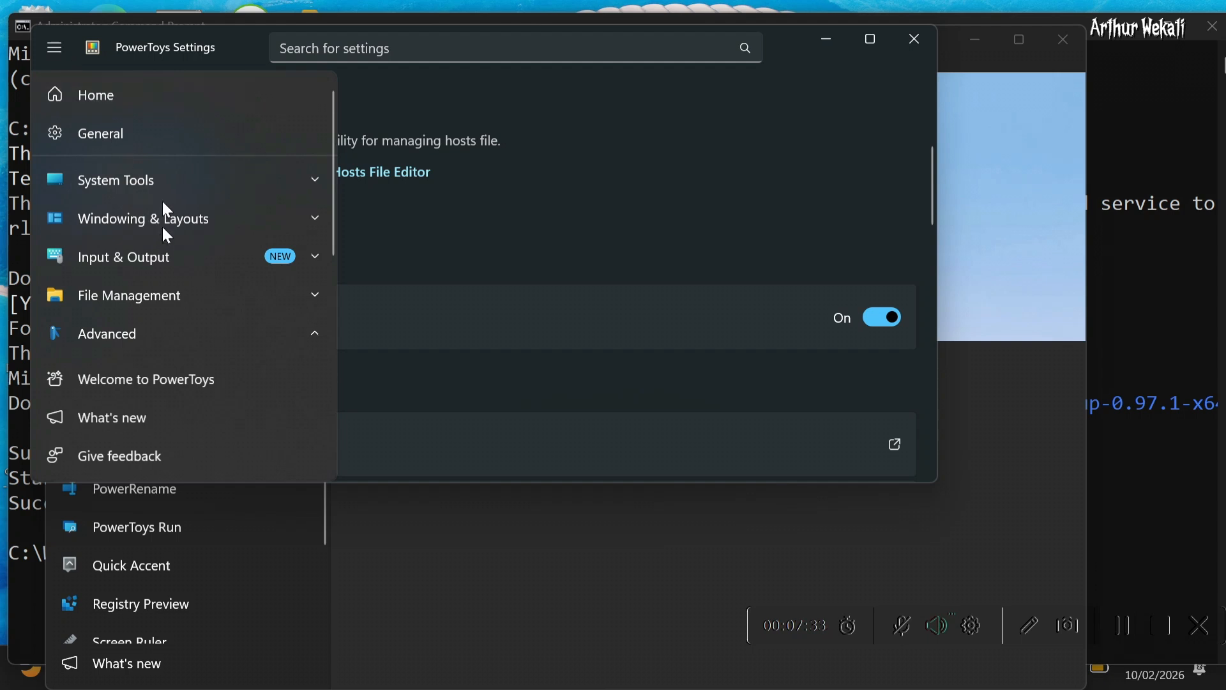
click(139, 103)
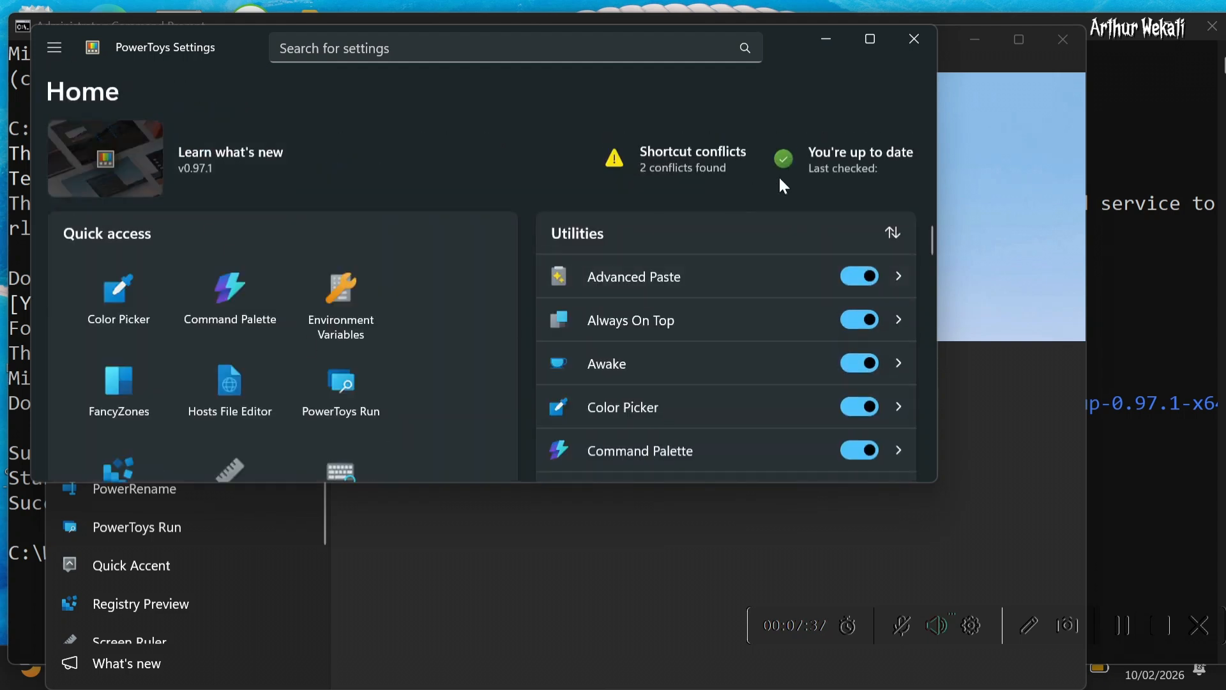
click(863, 38)
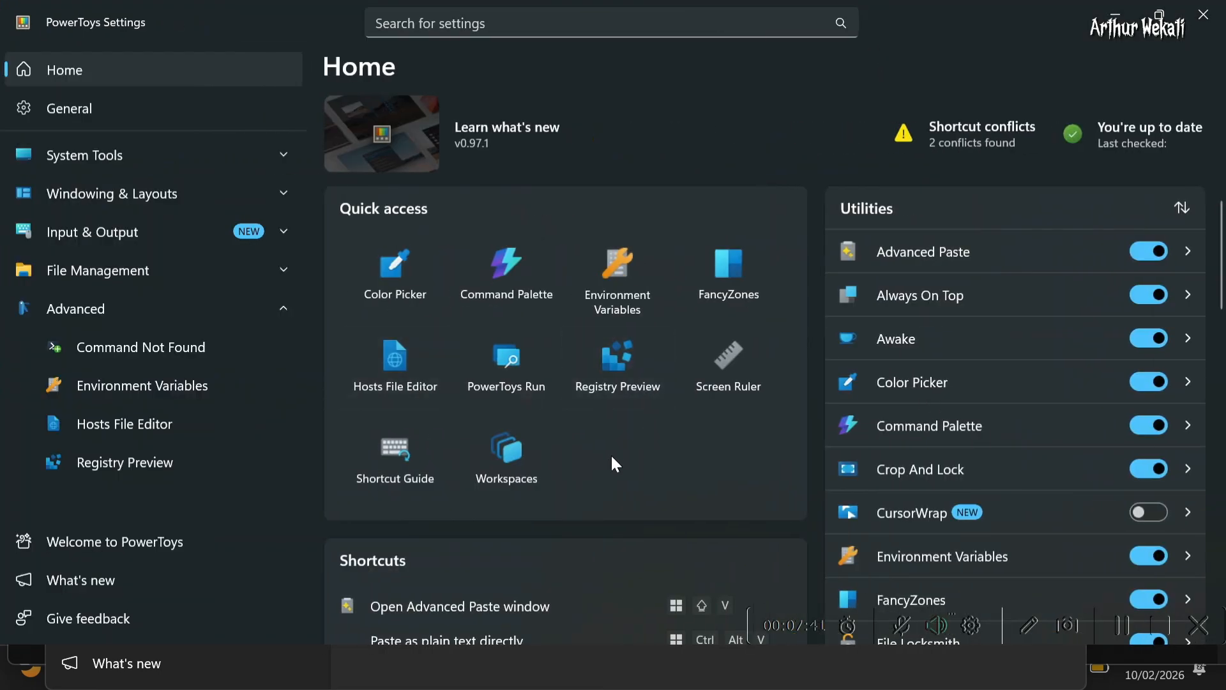
Browse the Home page utilities list and the File Management and Windowing & Layouts categories in the navigation
scroll(1119, 465, down, 3)
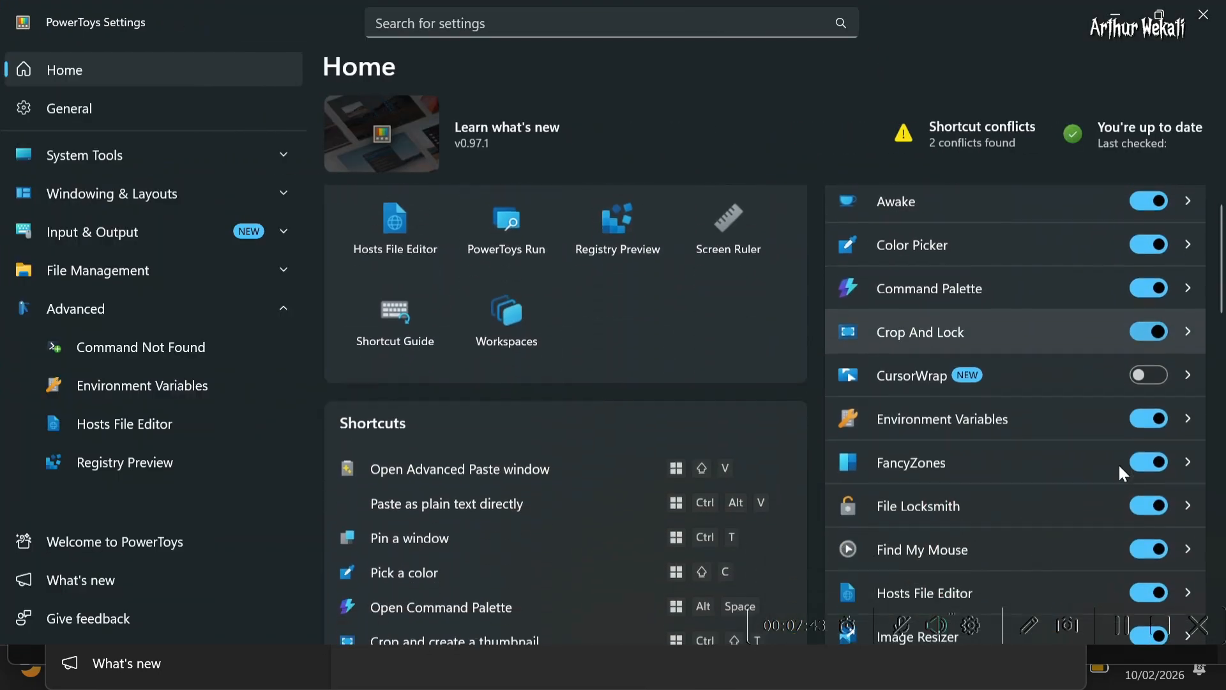
scroll(1117, 463, up, 3)
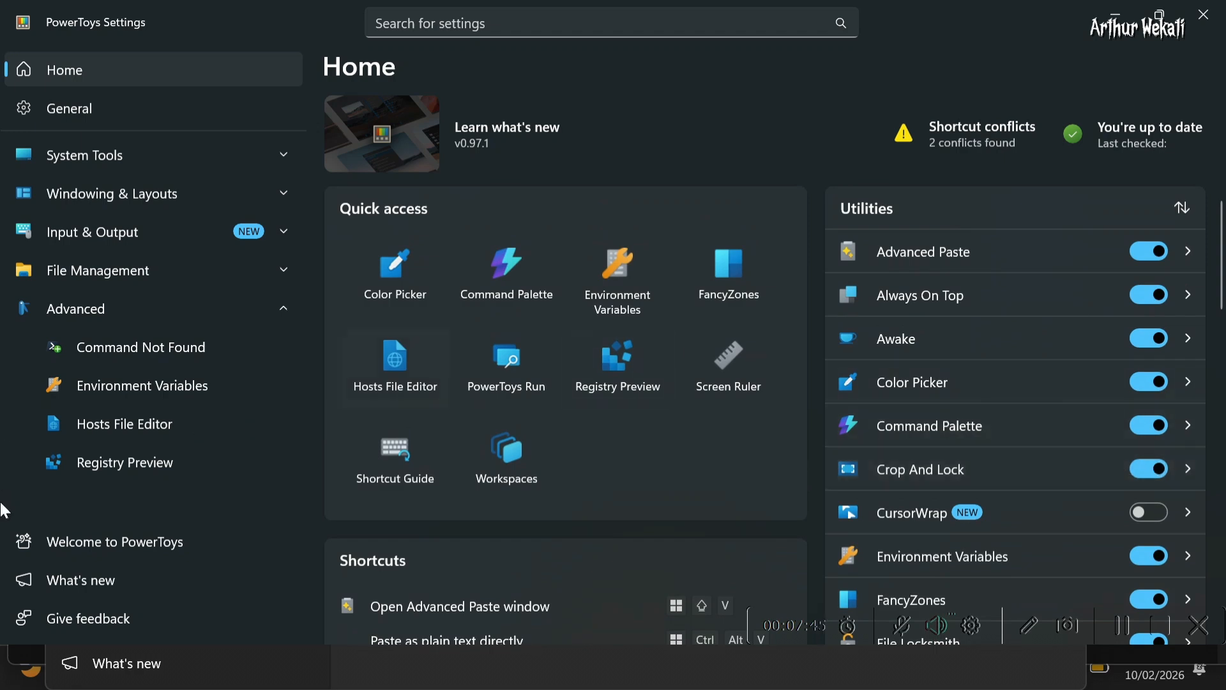
click(275, 268)
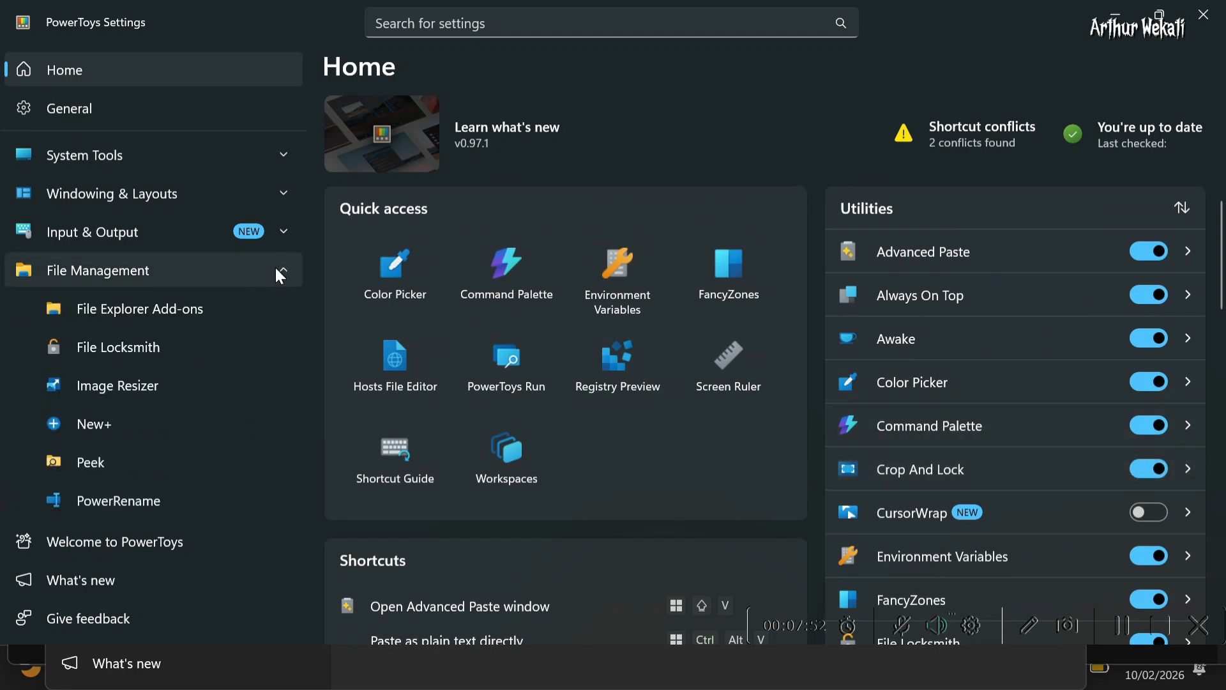
click(277, 270)
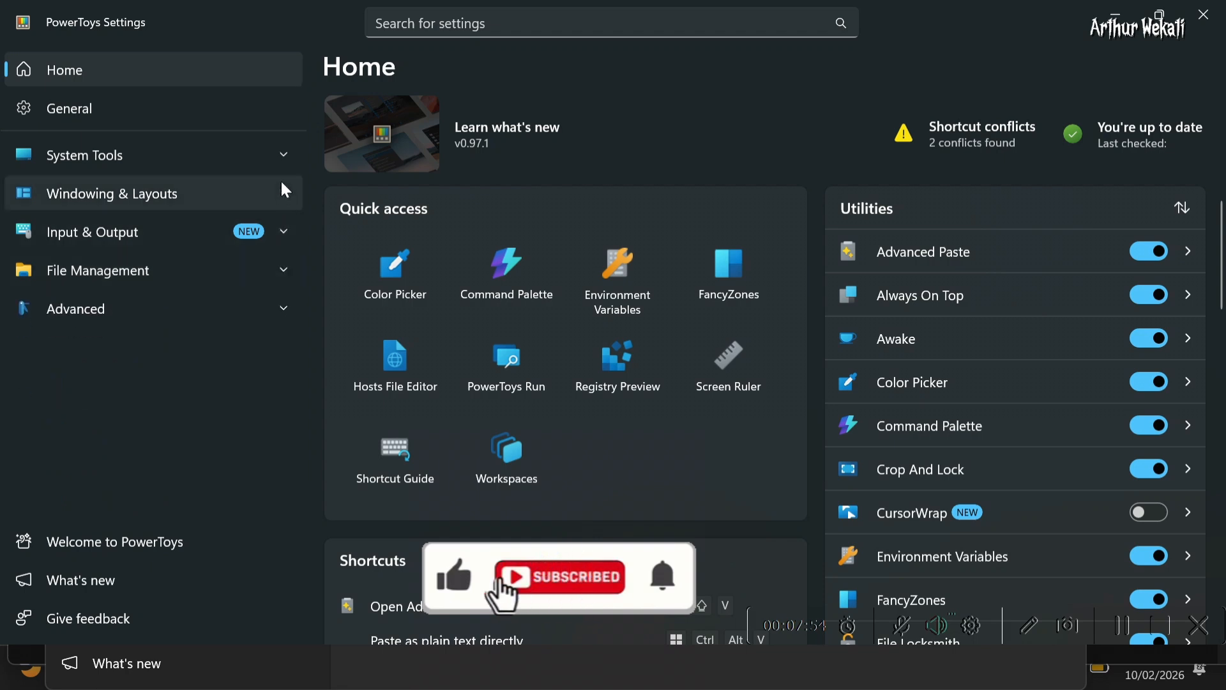
click(285, 192)
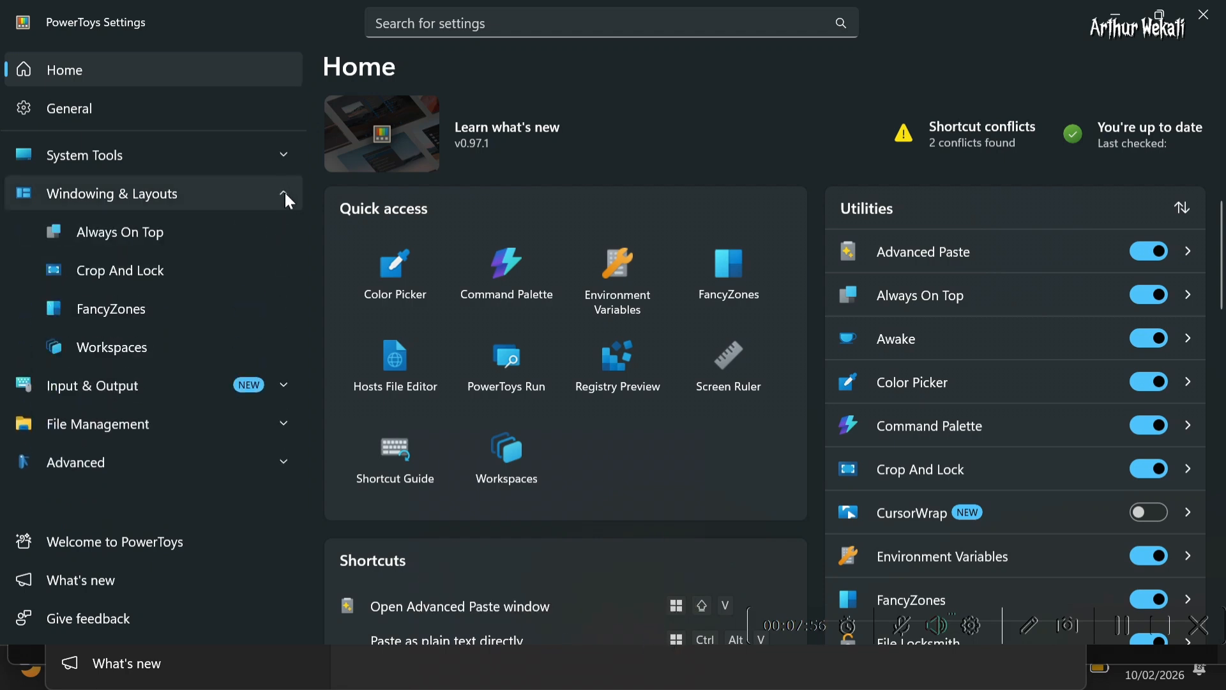
click(285, 196)
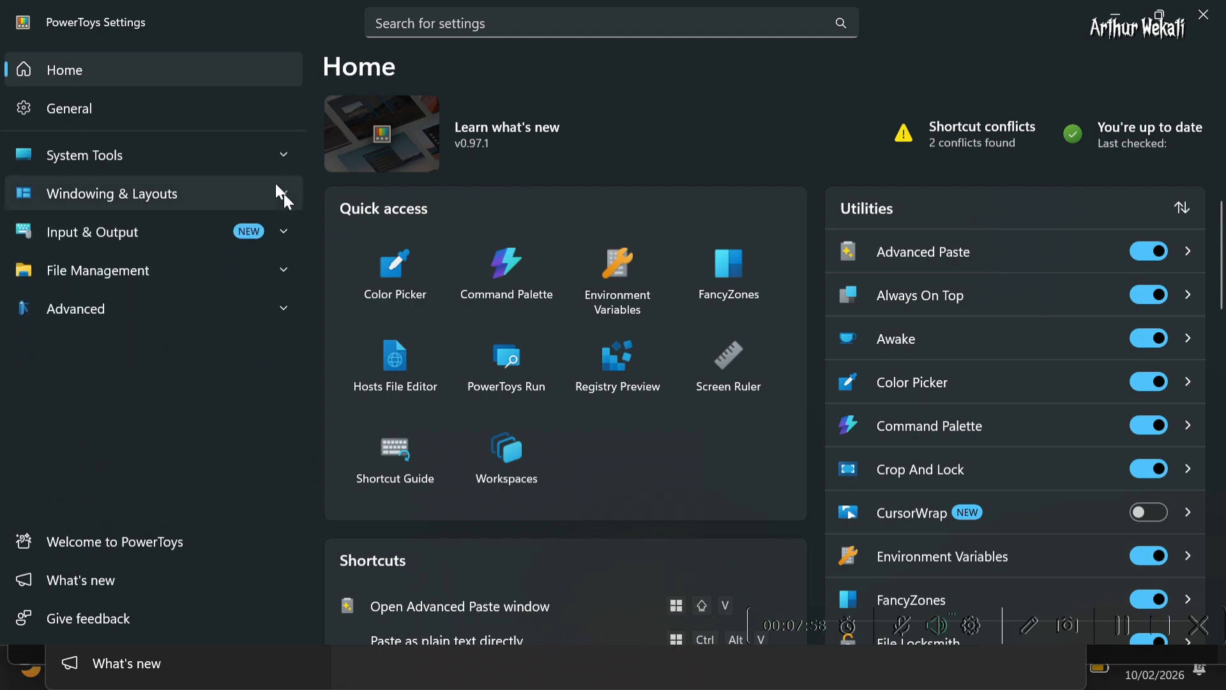